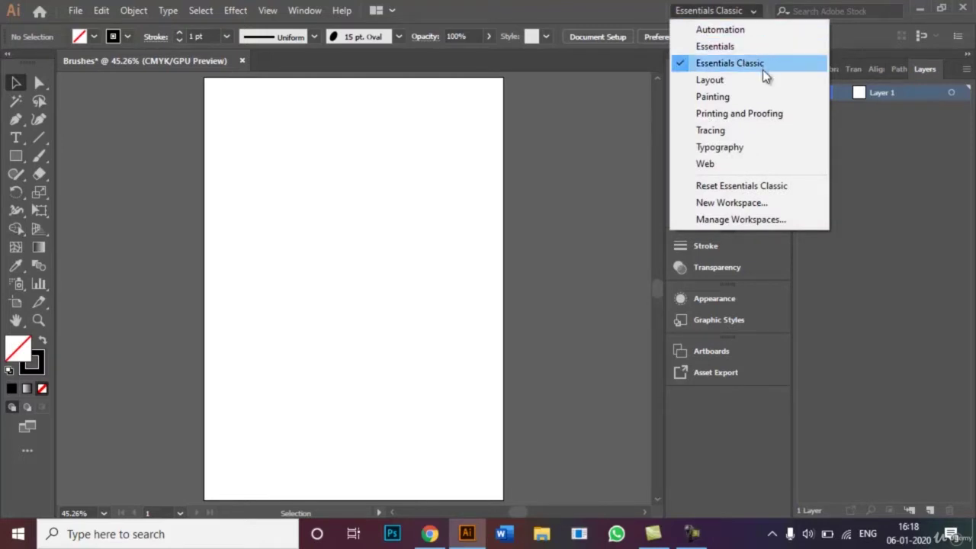
# Activate the Paintbrush tool and set the stroke colour to crimson #ad0032.
pyautogui.click(758, 10)
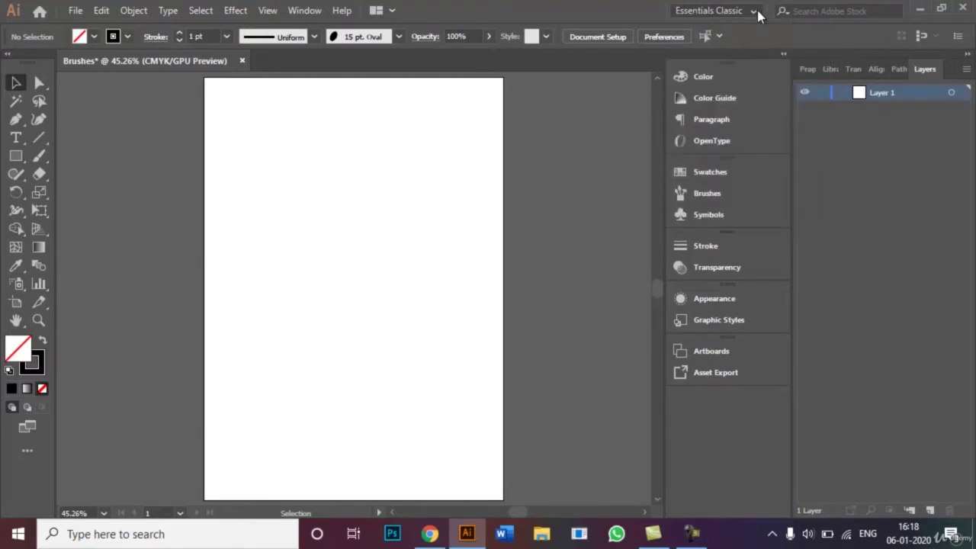
pyautogui.click(39, 154)
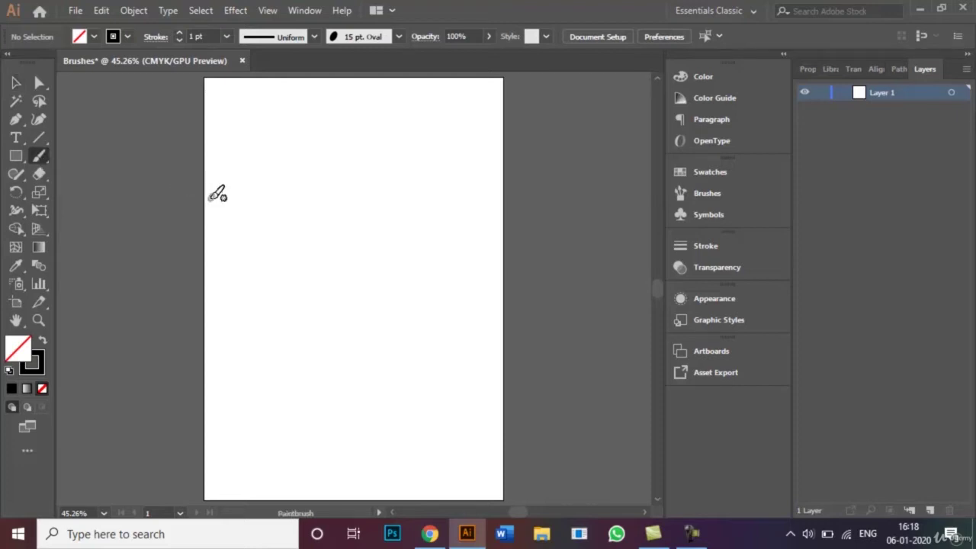
pyautogui.doubleClick(34, 366)
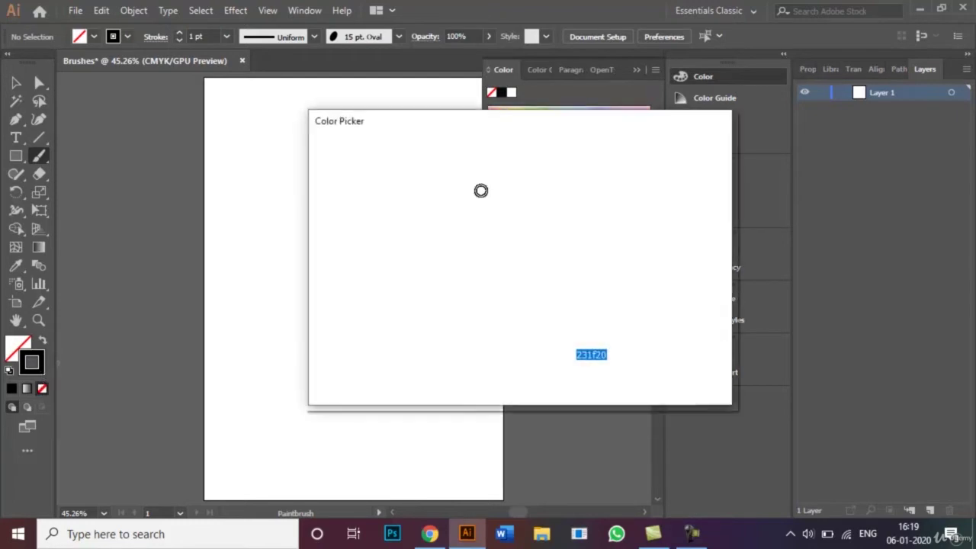
pyautogui.click(342, 335)
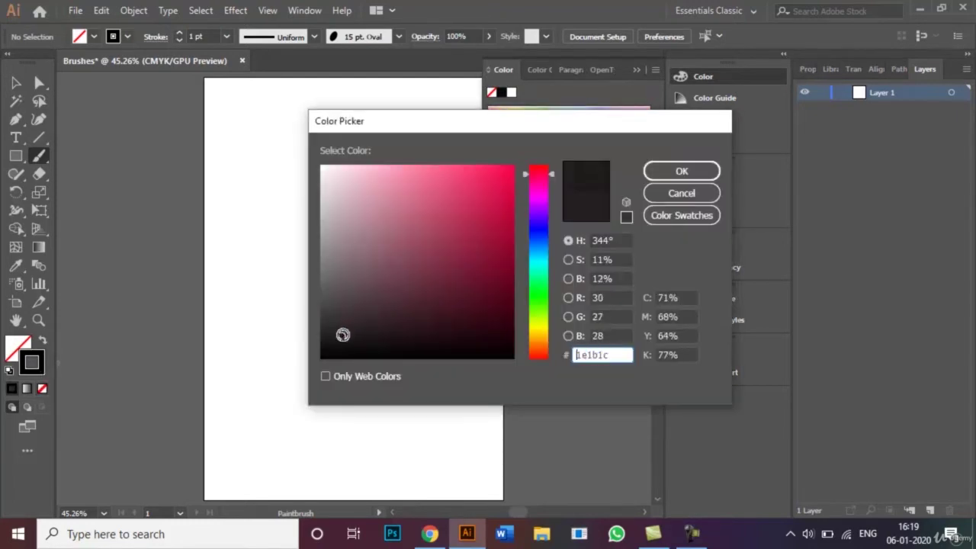
pyautogui.moveTo(342, 335)
pyautogui.mouseDown()
pyautogui.moveTo(435, 231)
pyautogui.moveTo(519, 226)
pyautogui.mouseUp()
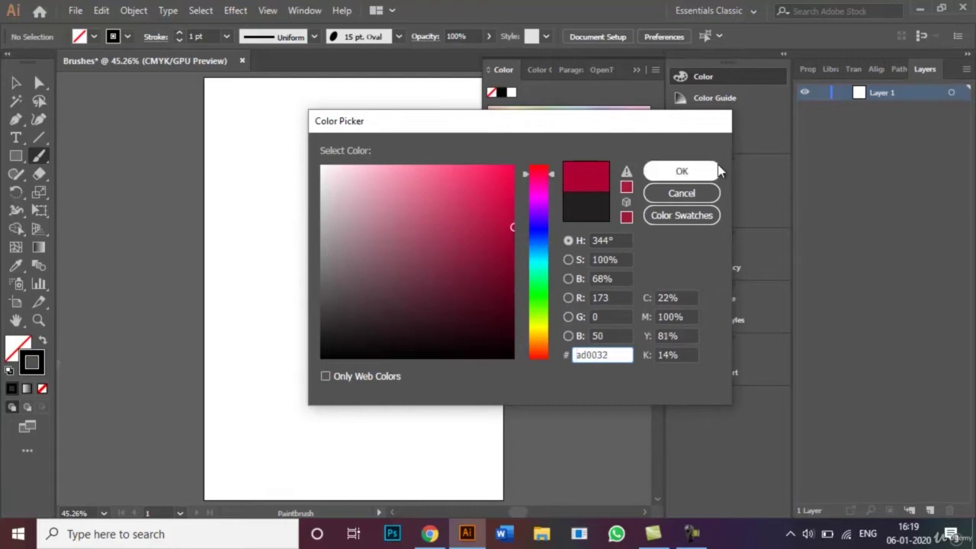
pyautogui.click(682, 172)
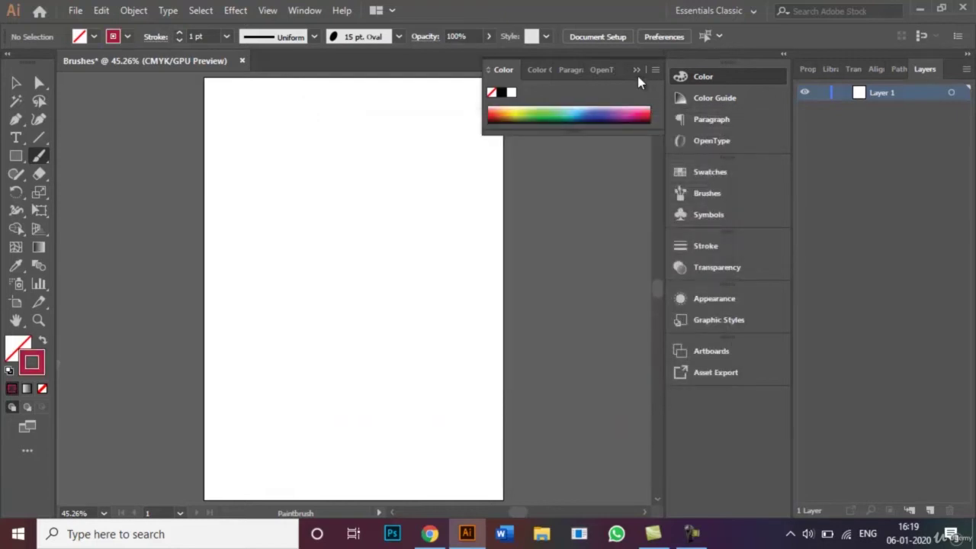
pyautogui.click(637, 70)
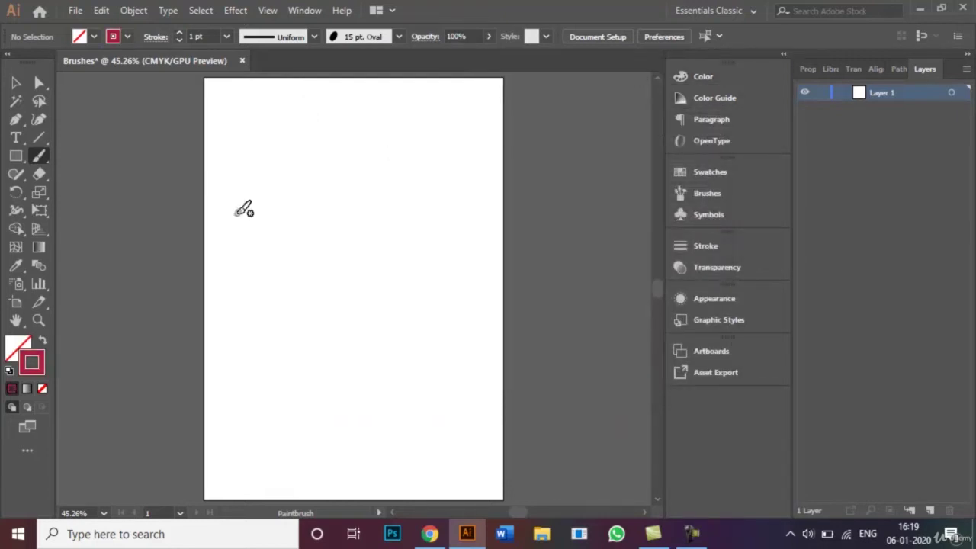
# Paint five separate freehand curved and looping strokes across the artboard with the 15 pt. Oval brush.
pyautogui.moveTo(237, 213)
pyautogui.mouseDown()
pyautogui.moveTo(271, 186)
pyautogui.moveTo(341, 199)
pyautogui.moveTo(369, 168)
pyautogui.moveTo(326, 128)
pyautogui.moveTo(305, 148)
pyautogui.moveTo(316, 159)
pyautogui.mouseUp()
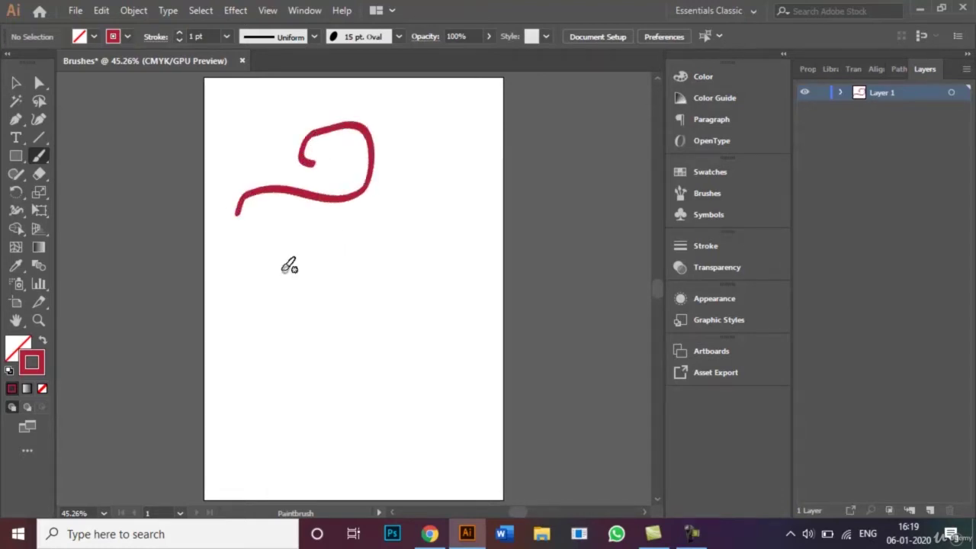
pyautogui.moveTo(241, 164)
pyautogui.mouseDown()
pyautogui.moveTo(270, 195)
pyautogui.moveTo(278, 257)
pyautogui.moveTo(358, 282)
pyautogui.moveTo(379, 261)
pyautogui.moveTo(369, 223)
pyautogui.moveTo(348, 224)
pyautogui.moveTo(352, 254)
pyautogui.mouseUp()
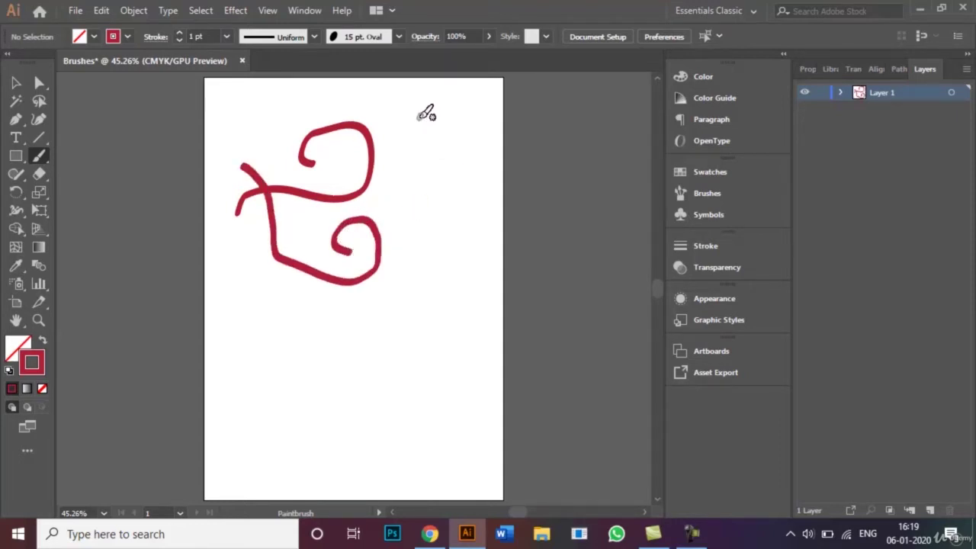
pyautogui.moveTo(422, 115)
pyautogui.mouseDown()
pyautogui.moveTo(410, 157)
pyautogui.moveTo(457, 193)
pyautogui.moveTo(455, 215)
pyautogui.moveTo(432, 269)
pyautogui.mouseUp()
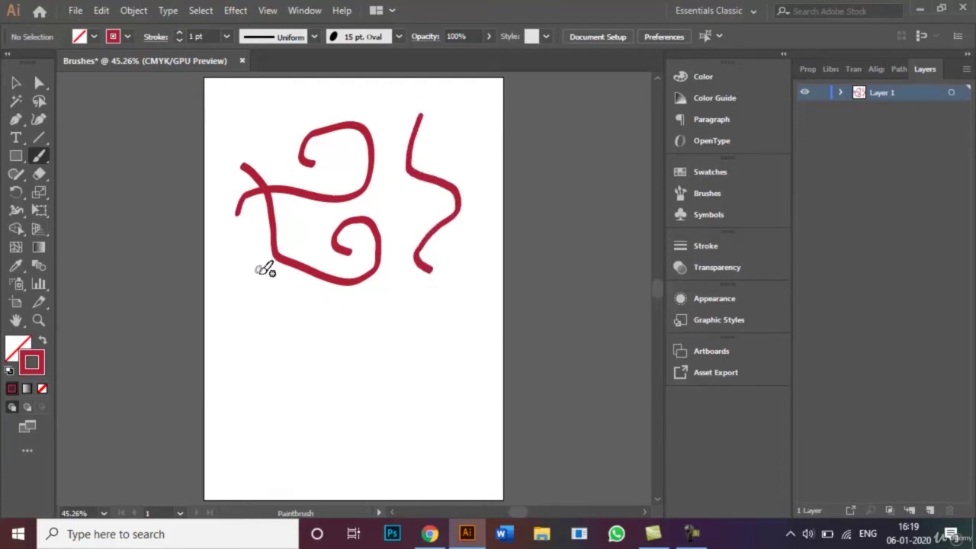
pyautogui.moveTo(219, 225)
pyautogui.mouseDown()
pyautogui.moveTo(240, 310)
pyautogui.moveTo(294, 319)
pyautogui.moveTo(333, 352)
pyautogui.moveTo(375, 353)
pyautogui.moveTo(380, 333)
pyautogui.moveTo(357, 321)
pyautogui.moveTo(282, 354)
pyautogui.moveTo(226, 336)
pyautogui.mouseUp()
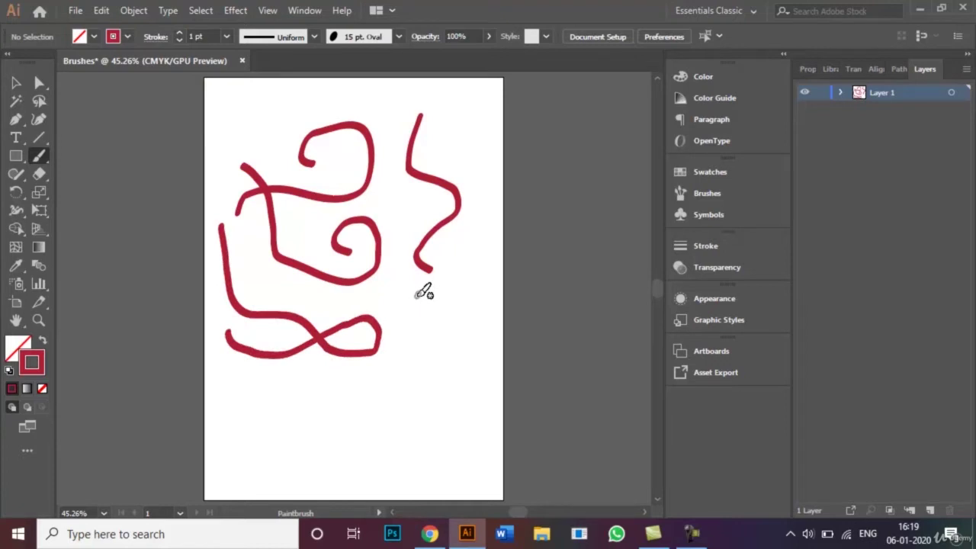
pyautogui.moveTo(419, 292)
pyautogui.mouseDown()
pyautogui.moveTo(410, 350)
pyautogui.moveTo(443, 393)
pyautogui.moveTo(430, 412)
pyautogui.moveTo(399, 414)
pyautogui.moveTo(356, 389)
pyautogui.moveTo(340, 400)
pyautogui.moveTo(333, 432)
pyautogui.moveTo(300, 416)
pyautogui.mouseUp()
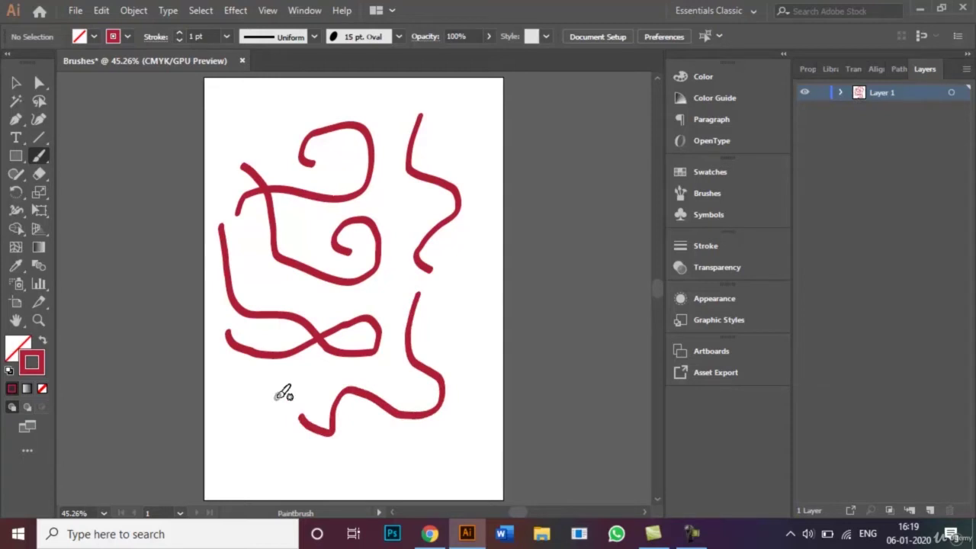
# Inspect the underlying paths of the painted strokes in outline view and return to the preview.
pyautogui.hotkey('ctrl', 'y')
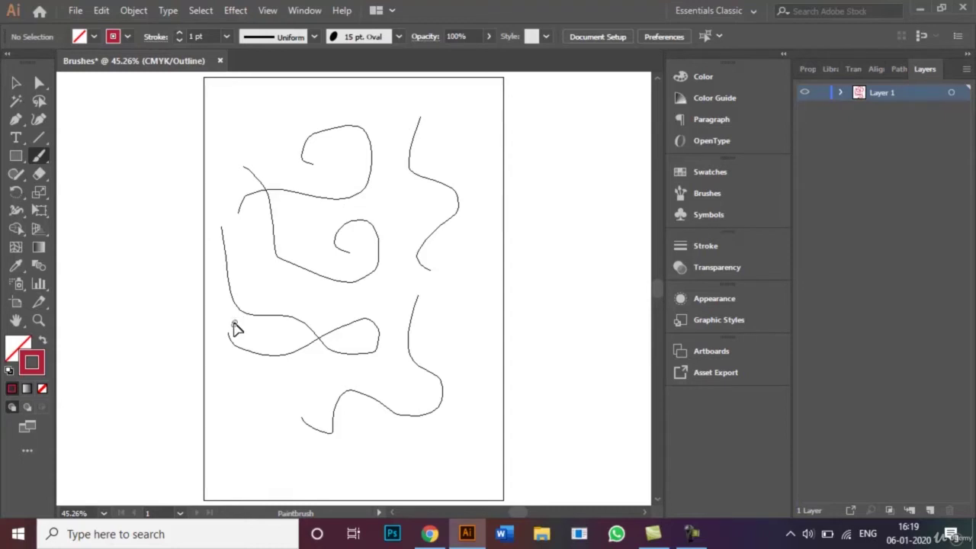
pyautogui.hotkey('ctrl', 'y')
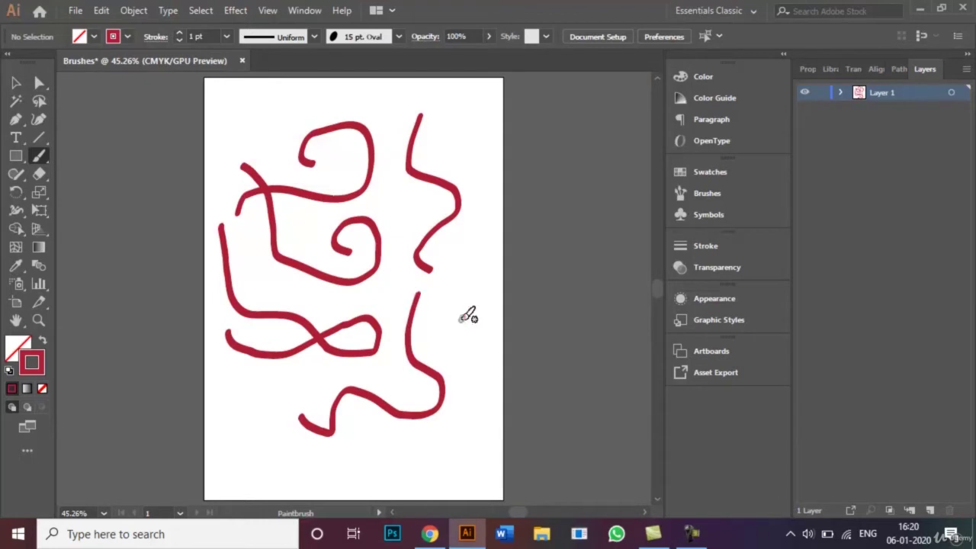
pyautogui.click(691, 534)
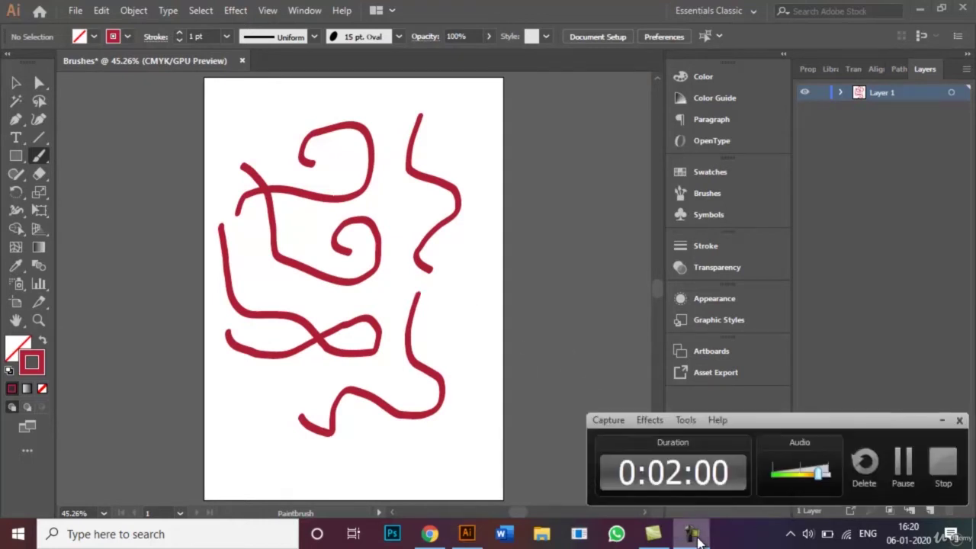
pyautogui.click(903, 465)
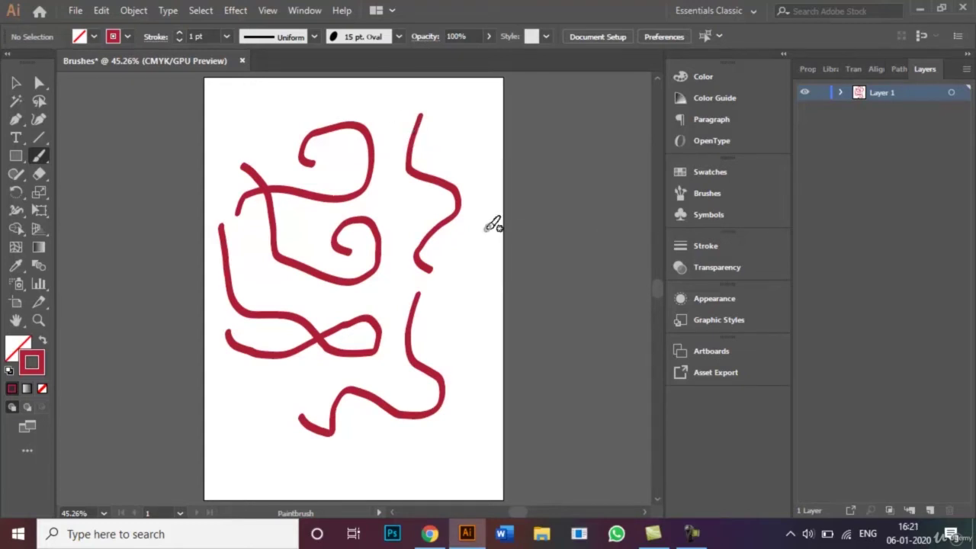
# Keep the Paintbrush tool active and open the Artistic_Calligraphic brush library.
pyautogui.rightClick(38, 156)
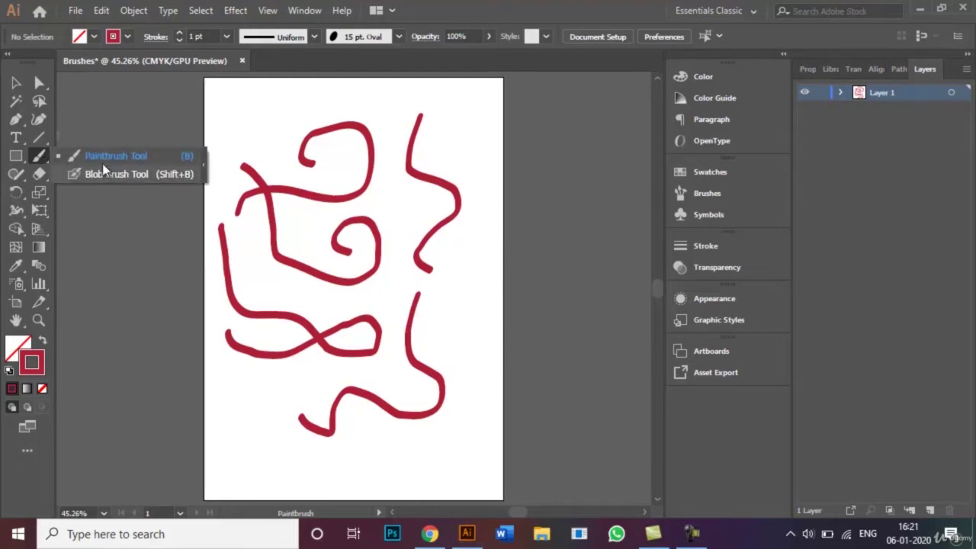
pyautogui.click(68, 156)
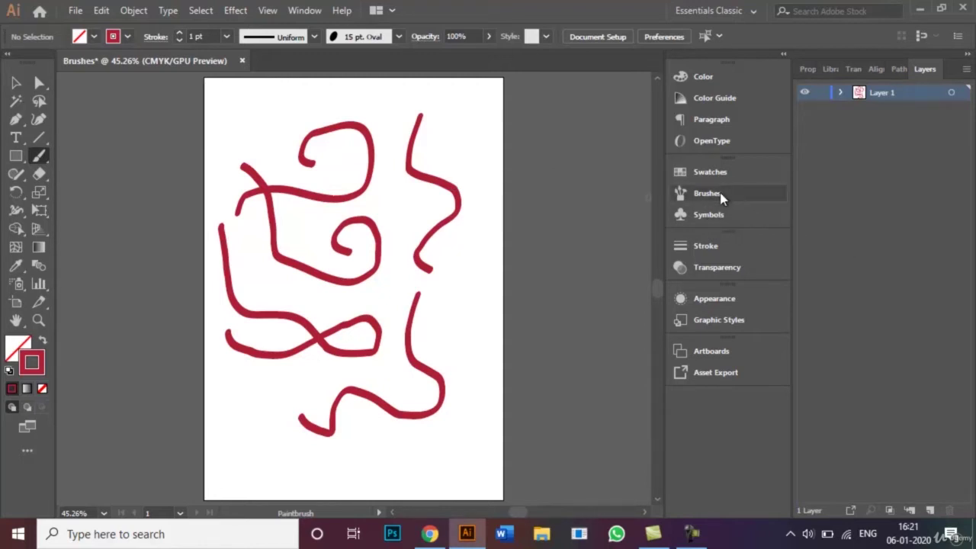
pyautogui.click(706, 194)
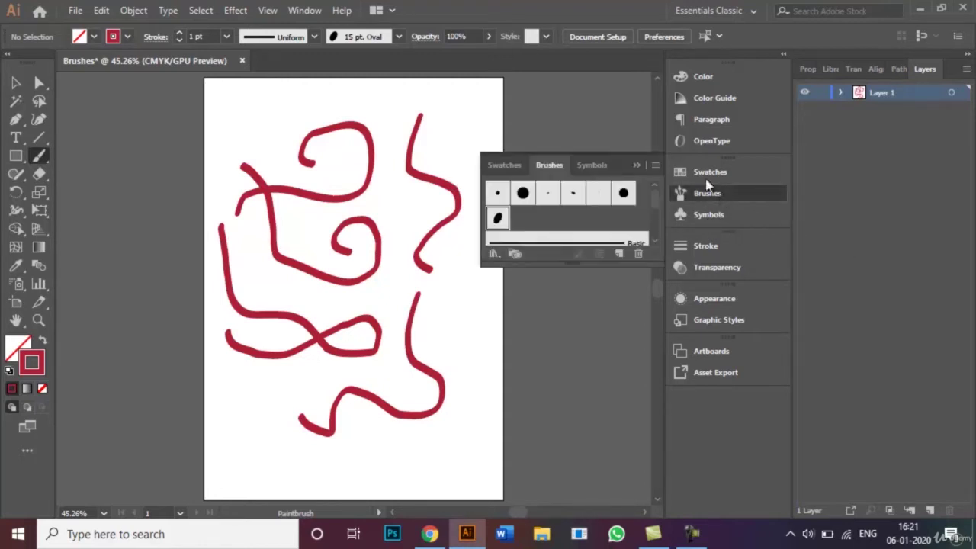
pyautogui.click(656, 166)
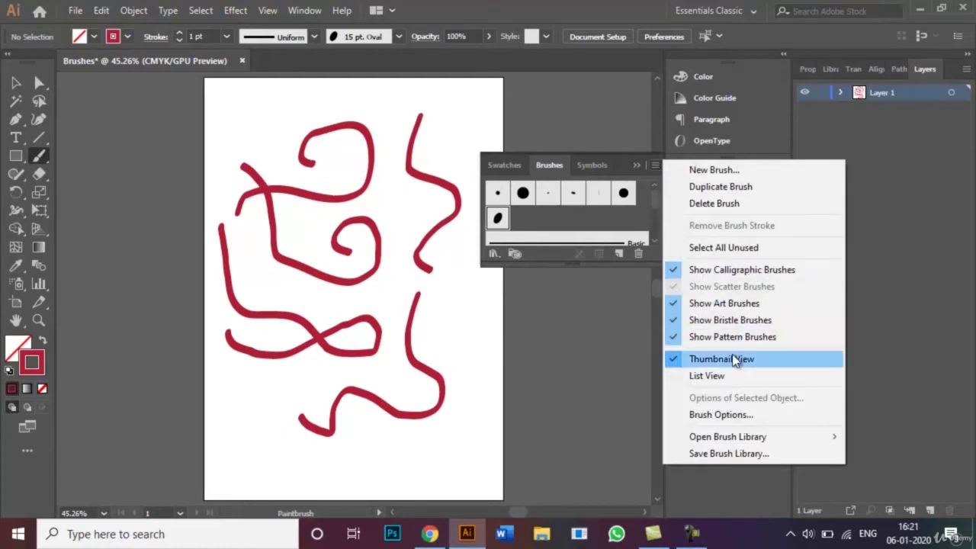
pyautogui.moveTo(764, 441)
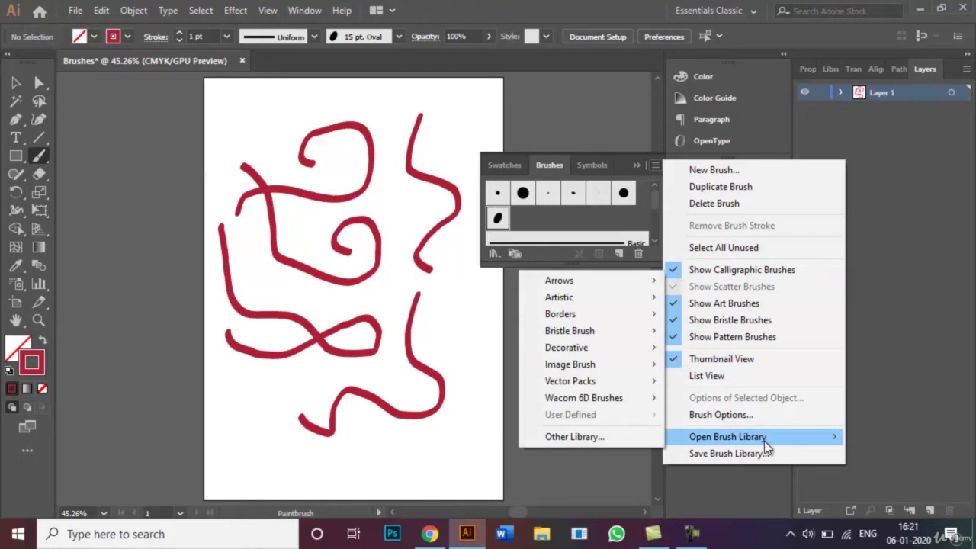
pyautogui.moveTo(628, 306)
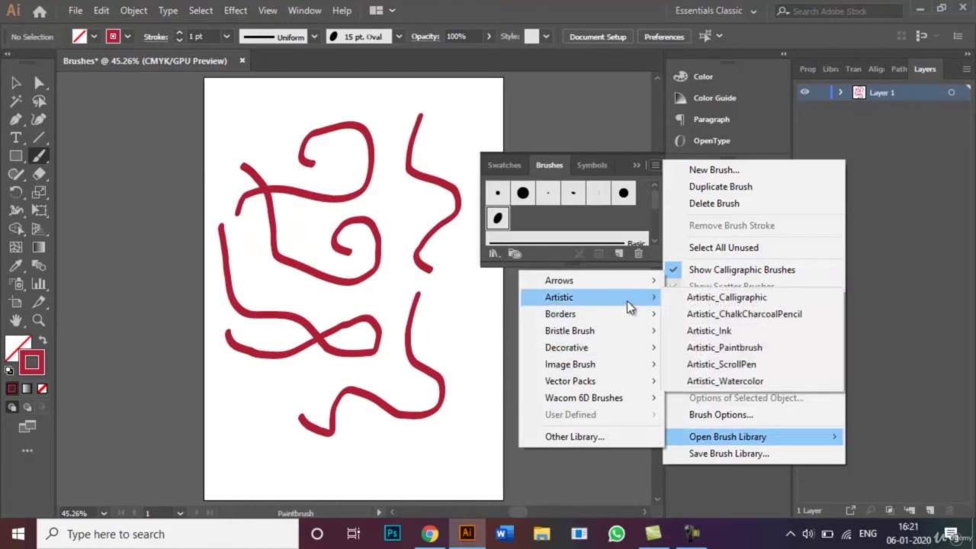
pyautogui.click(710, 298)
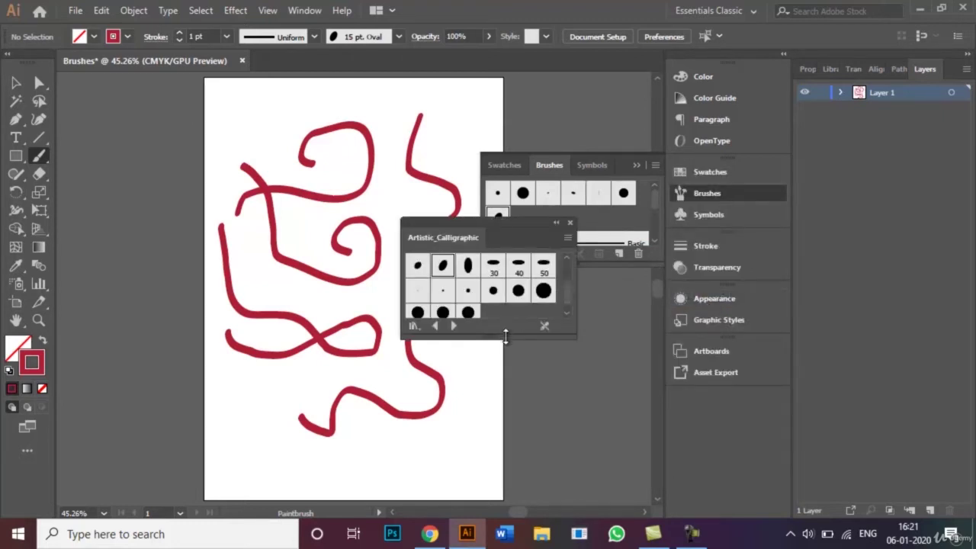
# Enlarge the brush library to show all its brushes, choose the 30 pt. Flat brush, and close the brush panels.
pyautogui.moveTo(505, 338); pyautogui.dragTo(512, 418)
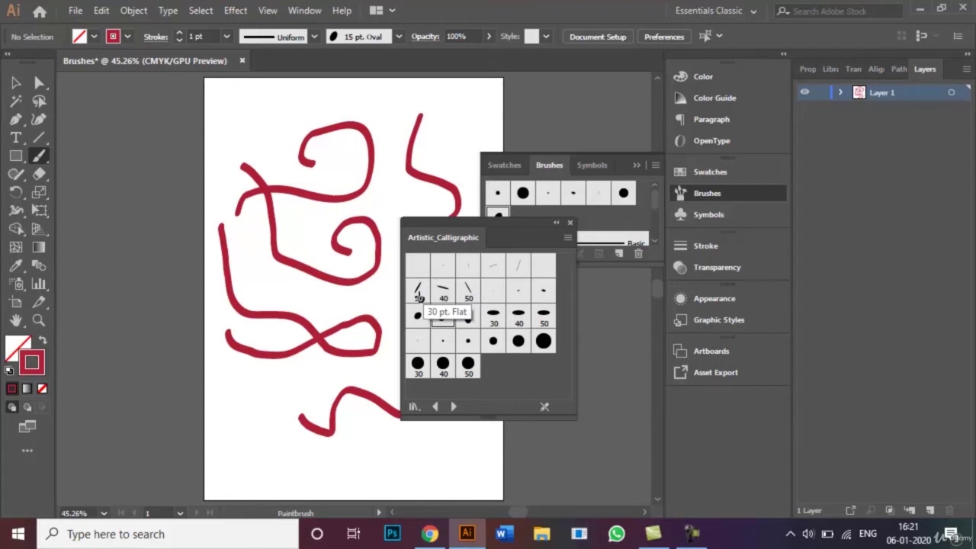
pyautogui.click(418, 294)
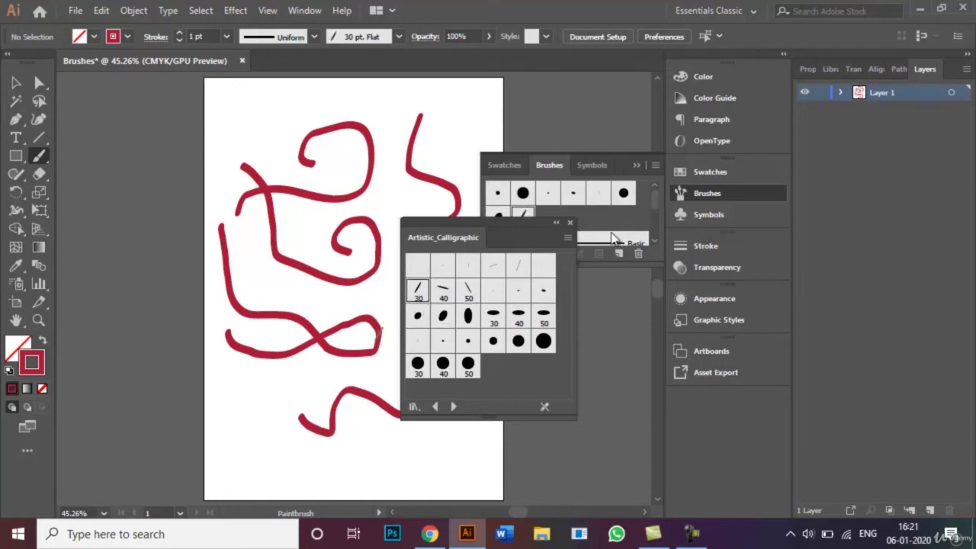
pyautogui.click(570, 222)
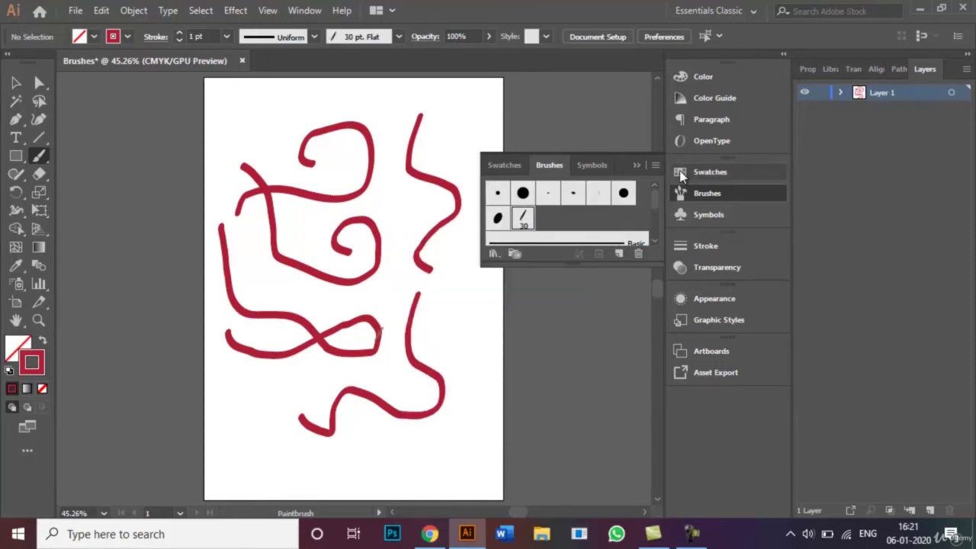
pyautogui.click(637, 166)
# Paint freehand calligraphic lettering along the lower and upper edges of the artboard with the 30 pt. Flat brush.
pyautogui.moveTo(232, 460)
pyautogui.mouseDown()
pyautogui.moveTo(272, 392)
pyautogui.moveTo(266, 424)
pyautogui.moveTo(289, 464)
pyautogui.moveTo(305, 463)
pyautogui.mouseUp()
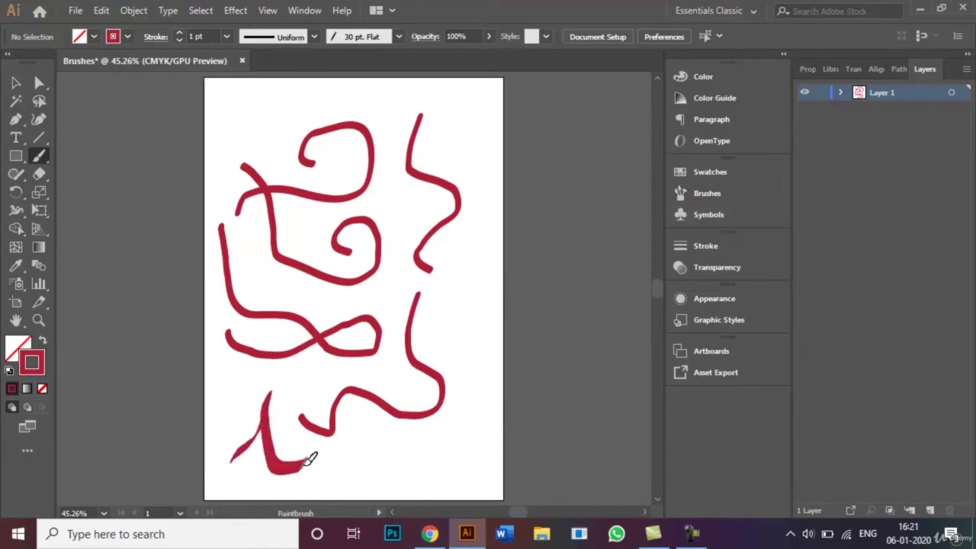
pyautogui.moveTo(228, 462)
pyautogui.mouseDown()
pyautogui.moveTo(304, 434)
pyautogui.moveTo(316, 472)
pyautogui.moveTo(332, 450)
pyautogui.moveTo(347, 451)
pyautogui.moveTo(360, 473)
pyautogui.moveTo(389, 454)
pyautogui.mouseUp()
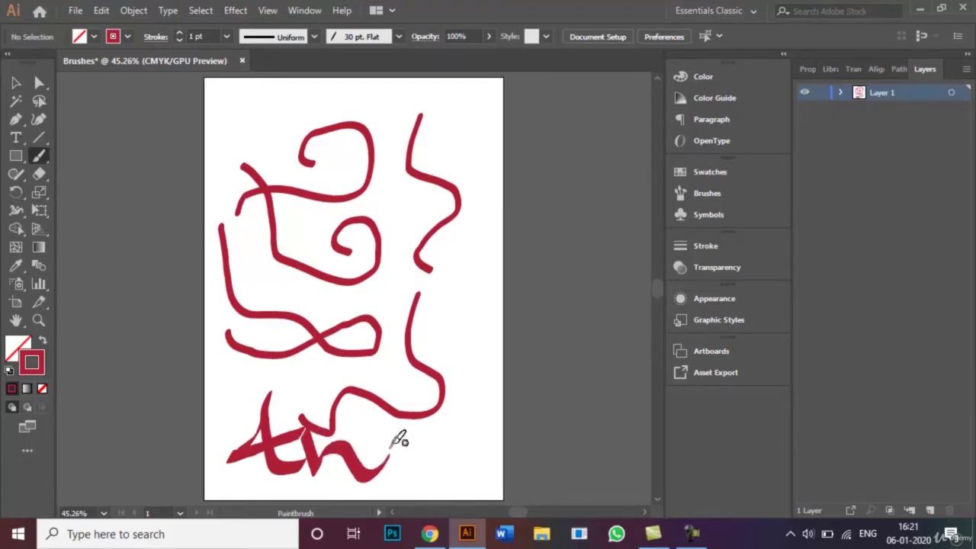
pyautogui.moveTo(371, 420)
pyautogui.mouseDown()
pyautogui.moveTo(392, 464)
pyautogui.moveTo(402, 441)
pyautogui.moveTo(439, 465)
pyautogui.moveTo(454, 450)
pyautogui.moveTo(454, 422)
pyautogui.moveTo(437, 433)
pyautogui.moveTo(452, 463)
pyautogui.moveTo(476, 475)
pyautogui.moveTo(474, 487)
pyautogui.mouseUp()
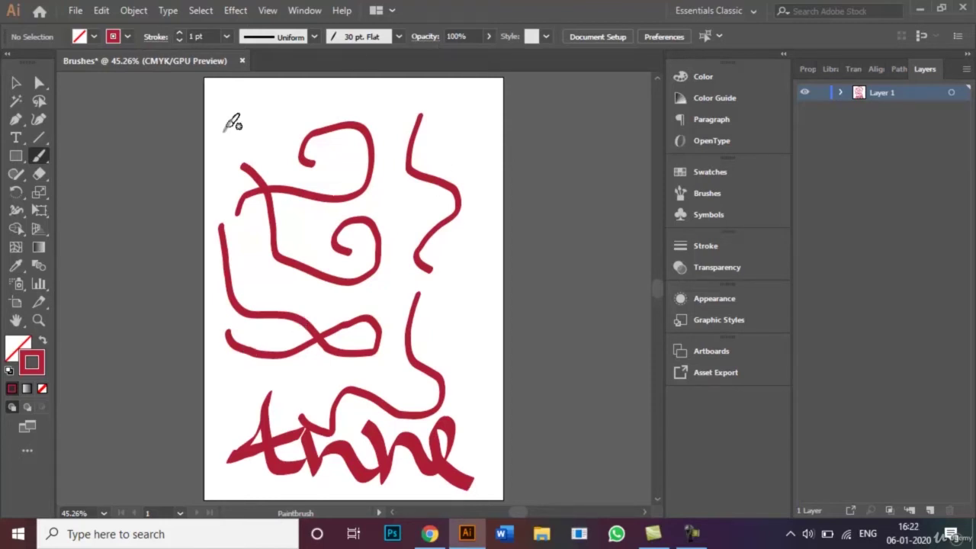
pyautogui.moveTo(223, 101)
pyautogui.mouseDown()
pyautogui.moveTo(248, 120)
pyautogui.moveTo(267, 97)
pyautogui.moveTo(257, 137)
pyautogui.moveTo(275, 155)
pyautogui.moveTo(300, 115)
pyautogui.moveTo(383, 131)
pyautogui.moveTo(400, 124)
pyautogui.moveTo(392, 102)
pyautogui.moveTo(380, 105)
pyautogui.moveTo(377, 144)
pyautogui.moveTo(387, 160)
pyautogui.moveTo(435, 157)
pyautogui.mouseUp()
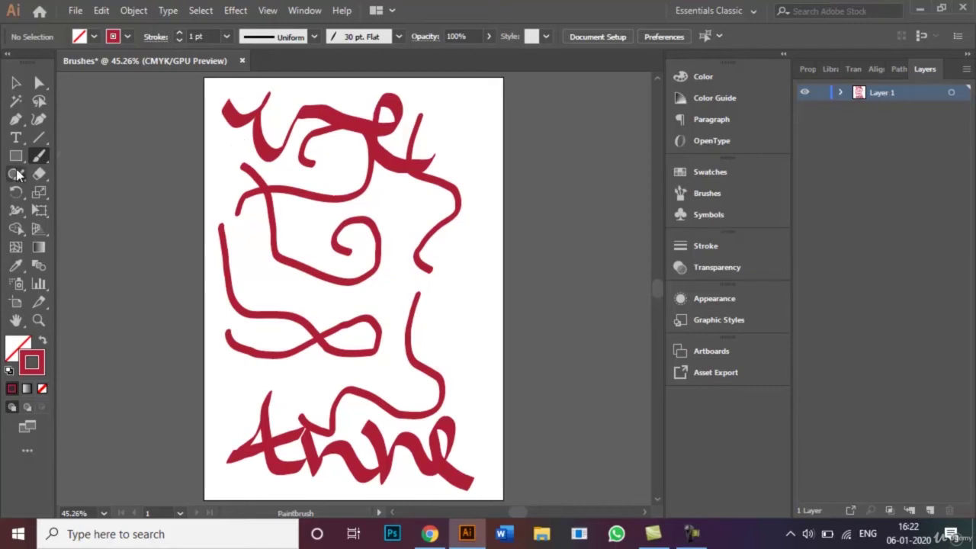
# Switch to the Blob Brush tool and change the stroke colour to blue.
pyautogui.click(39, 157)
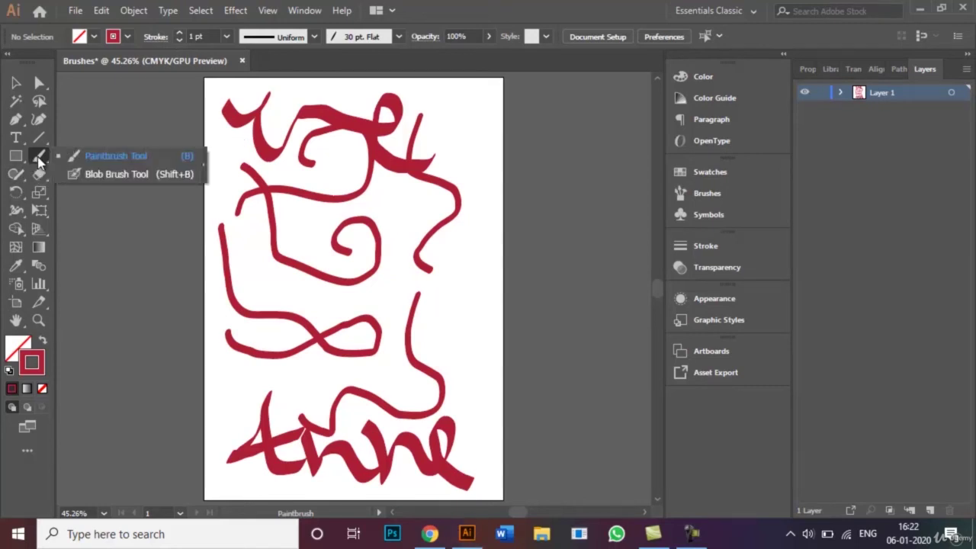
pyautogui.click(101, 174)
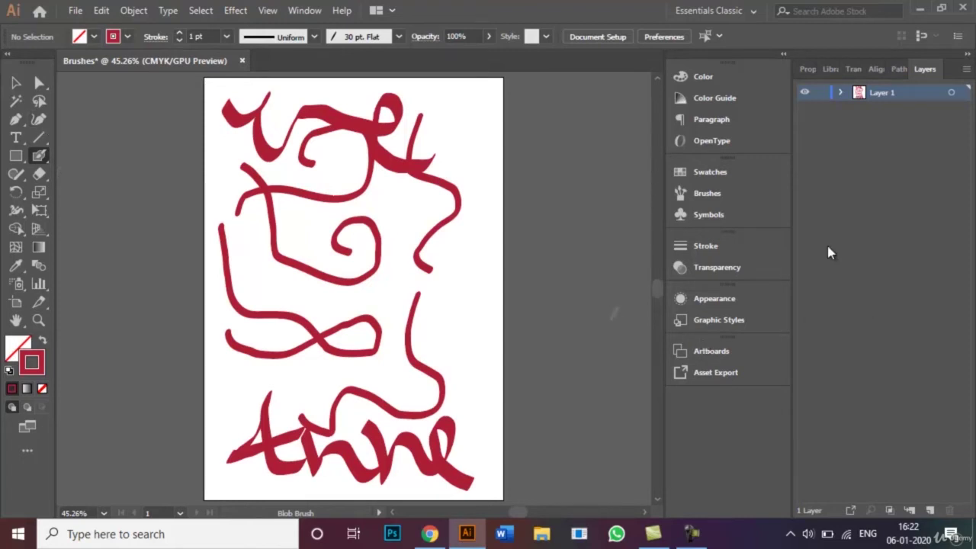
pyautogui.doubleClick(32, 364)
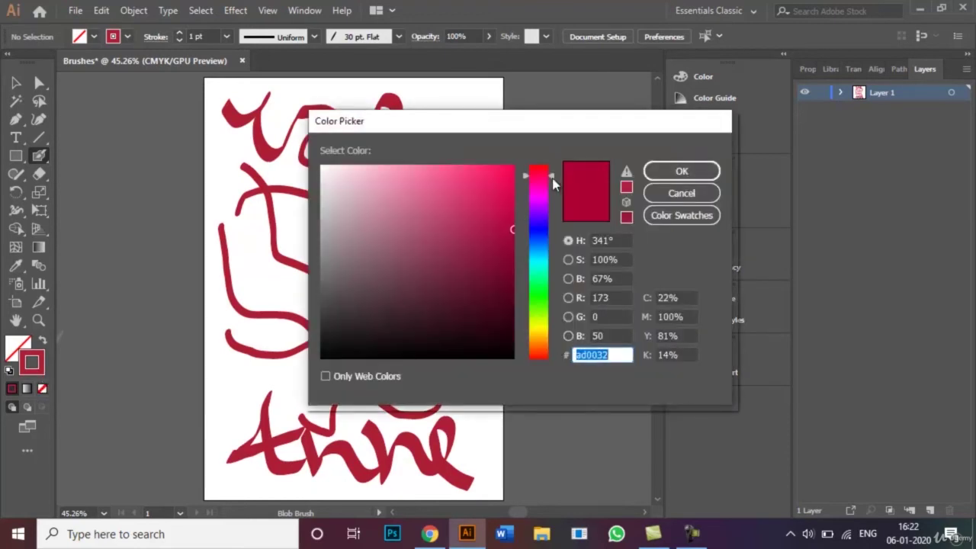
pyautogui.moveTo(553, 183)
pyautogui.mouseDown()
pyautogui.moveTo(554, 226)
pyautogui.moveTo(488, 209)
pyautogui.moveTo(477, 181)
pyautogui.moveTo(508, 177)
pyautogui.mouseUp()
pyautogui.click(683, 172)
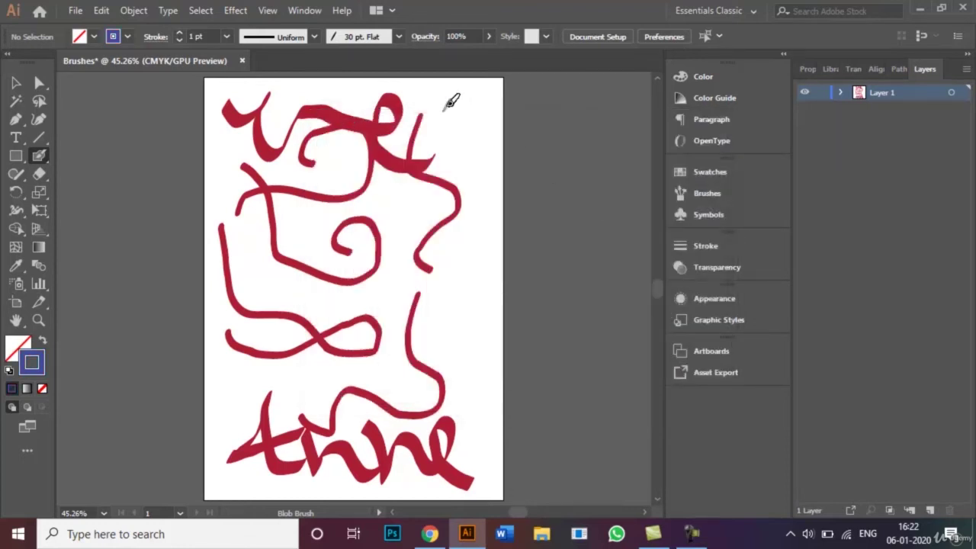
# Paint a short blue Blob Brush stroke with the 30 pt. Flat brush and a thin one below it with the 5 pt. Round brush.
pyautogui.moveTo(453, 102)
pyautogui.mouseDown()
pyautogui.moveTo(469, 135)
pyautogui.moveTo(474, 177)
pyautogui.mouseUp()
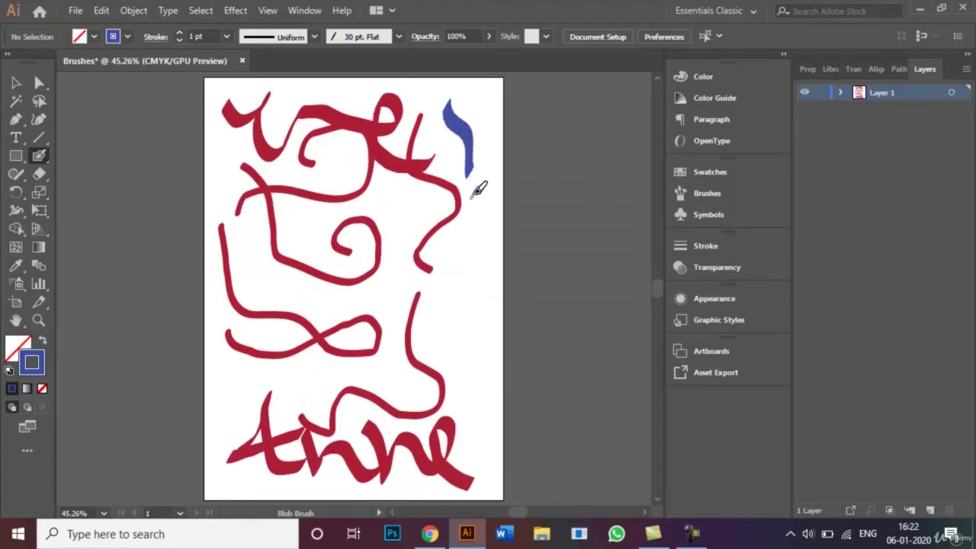
pyautogui.click(709, 194)
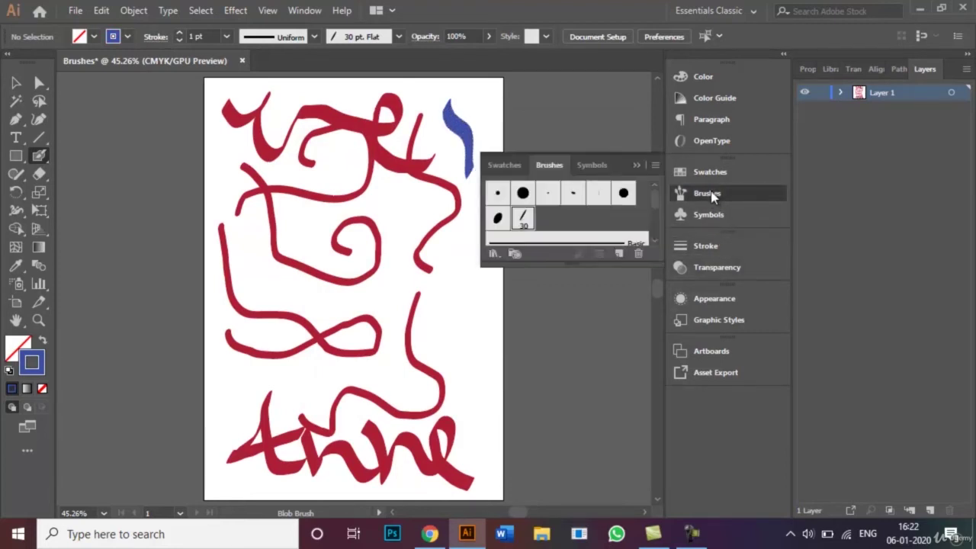
pyautogui.click(498, 193)
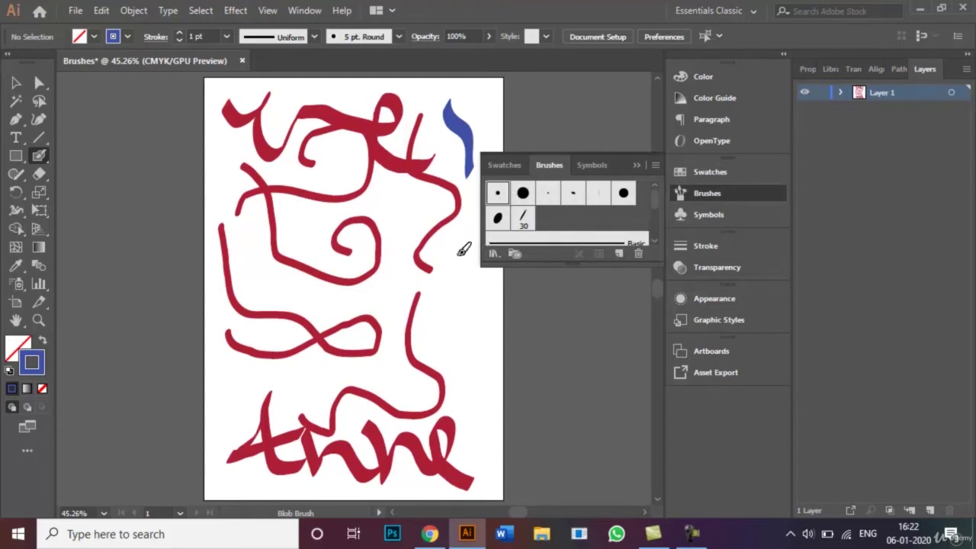
pyautogui.moveTo(459, 254)
pyautogui.mouseDown()
pyautogui.moveTo(455, 315)
pyautogui.moveTo(472, 359)
pyautogui.mouseUp()
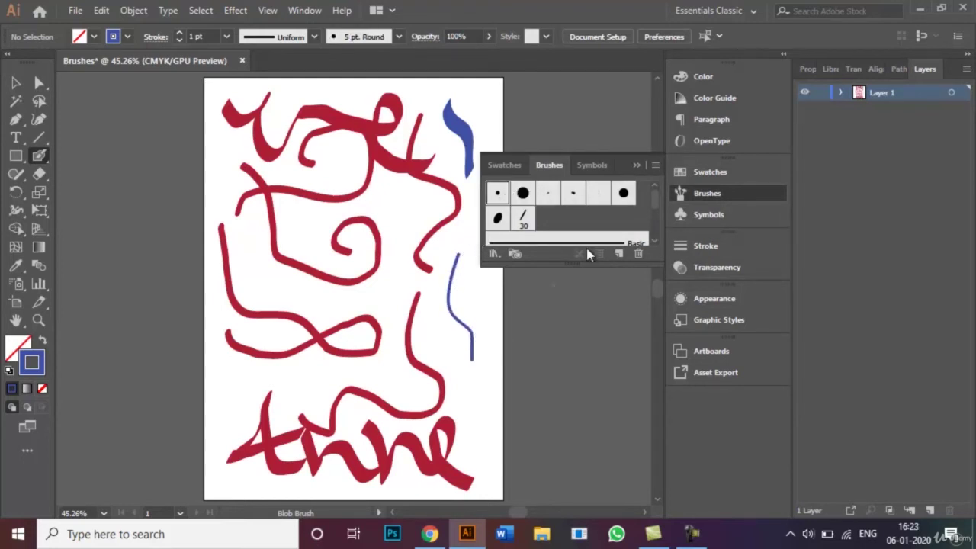
pyautogui.click(637, 164)
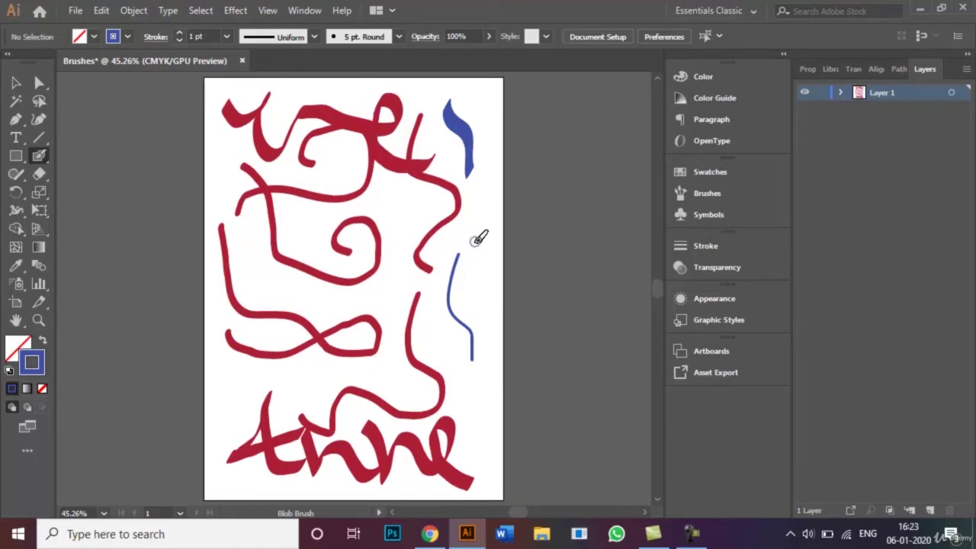
# Paint thick overlapping blue loops across the thin blue stroke and check the merged shape in Outline view.
pyautogui.moveTo(474, 222)
pyautogui.mouseDown()
pyautogui.moveTo(485, 307)
pyautogui.moveTo(449, 358)
pyautogui.moveTo(480, 376)
pyautogui.moveTo(494, 358)
pyautogui.moveTo(483, 342)
pyautogui.moveTo(437, 323)
pyautogui.moveTo(430, 299)
pyautogui.moveTo(435, 286)
pyautogui.moveTo(504, 268)
pyautogui.moveTo(490, 242)
pyautogui.moveTo(418, 241)
pyautogui.moveTo(420, 216)
pyautogui.moveTo(481, 218)
pyautogui.moveTo(478, 197)
pyautogui.moveTo(431, 173)
pyautogui.mouseUp()
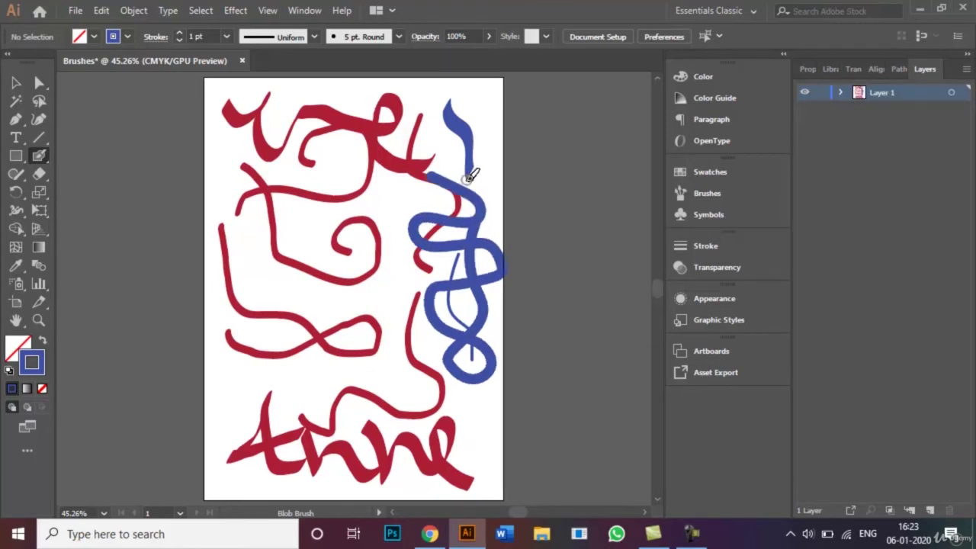
pyautogui.hotkey('ctrl', 'y')
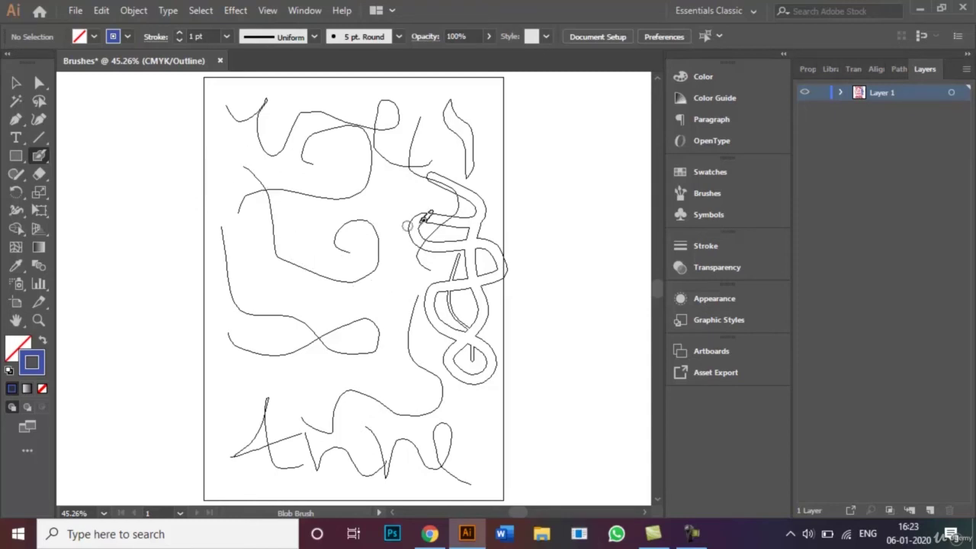
pyautogui.moveTo(422, 221)
pyautogui.mouseDown()
pyautogui.moveTo(494, 209)
pyautogui.moveTo(492, 233)
pyautogui.mouseUp()
pyautogui.hotkey('ctrl', 'y')
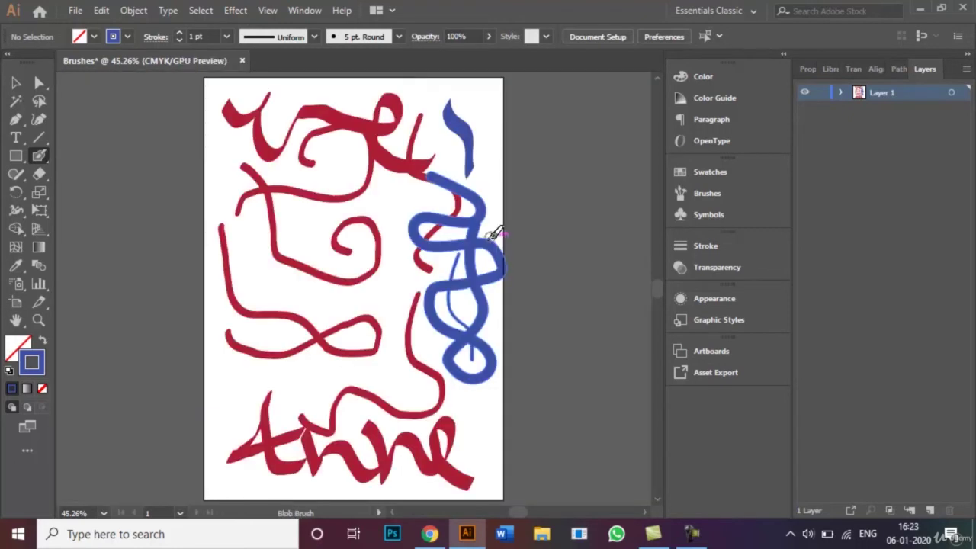
# Directly select the blue loop shape and round the corner beneath its upper crossing to about 16 mm.
pyautogui.click(41, 84)
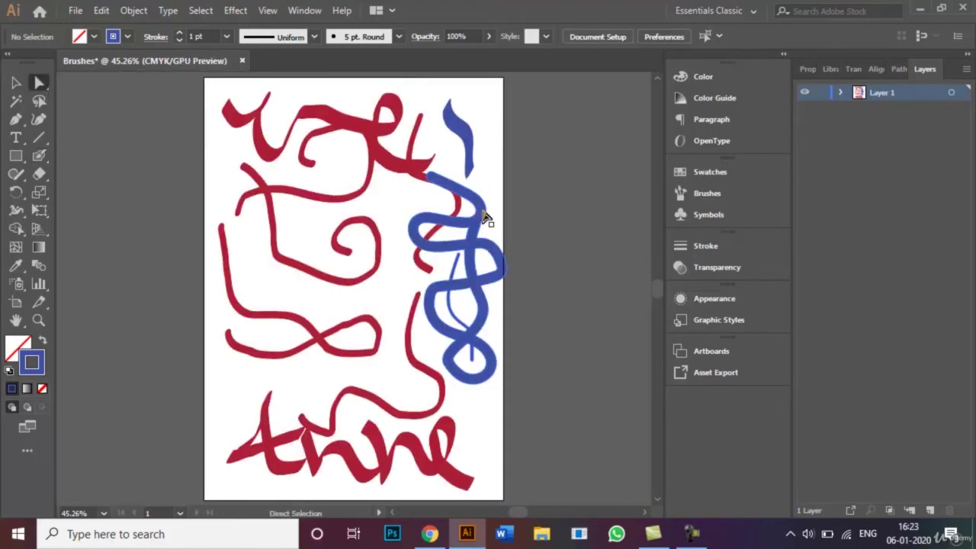
pyautogui.click(505, 261)
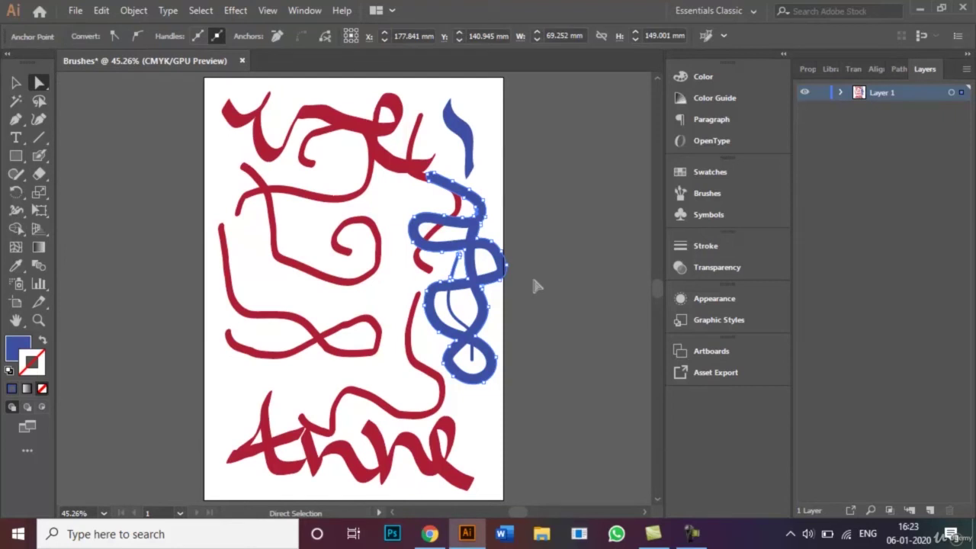
pyautogui.hotkey('ctrl', '+')
pyautogui.hotkey('ctrl', '+')
pyautogui.hotkey('ctrl', '+')
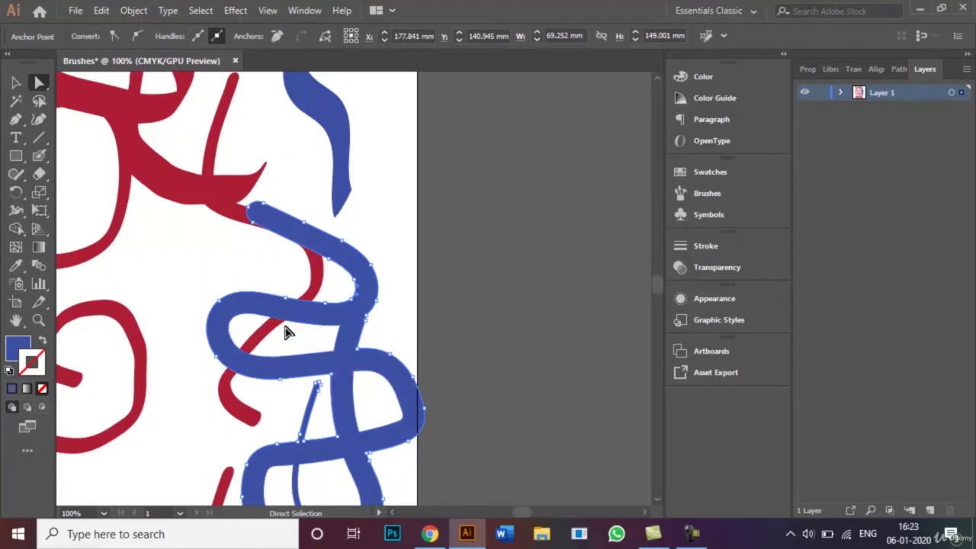
pyautogui.moveTo(331, 376); pyautogui.dragTo(281, 454)
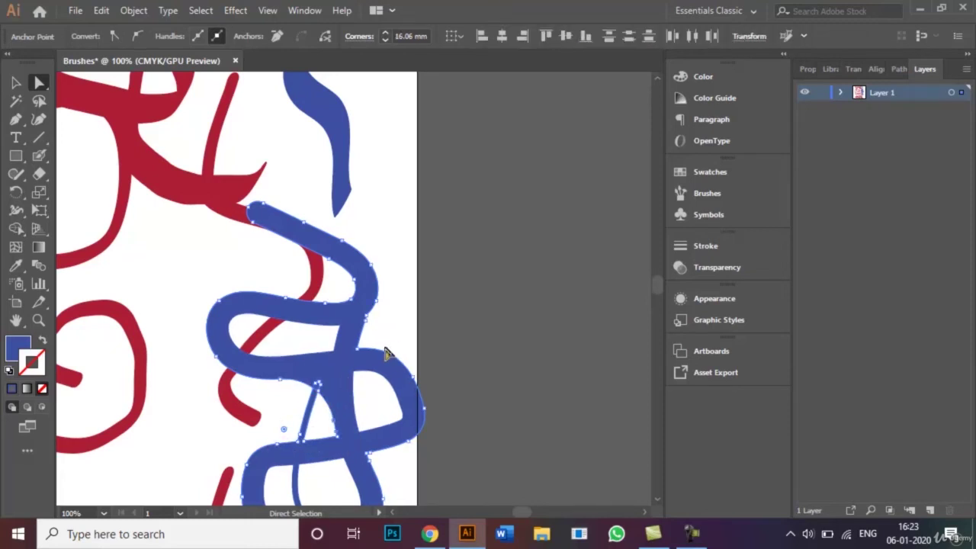
# Round the outer corner above the crossing to about 7.3 mm and the adjacent corner of the upper loop's hole to about 6 mm.
pyautogui.click(358, 350)
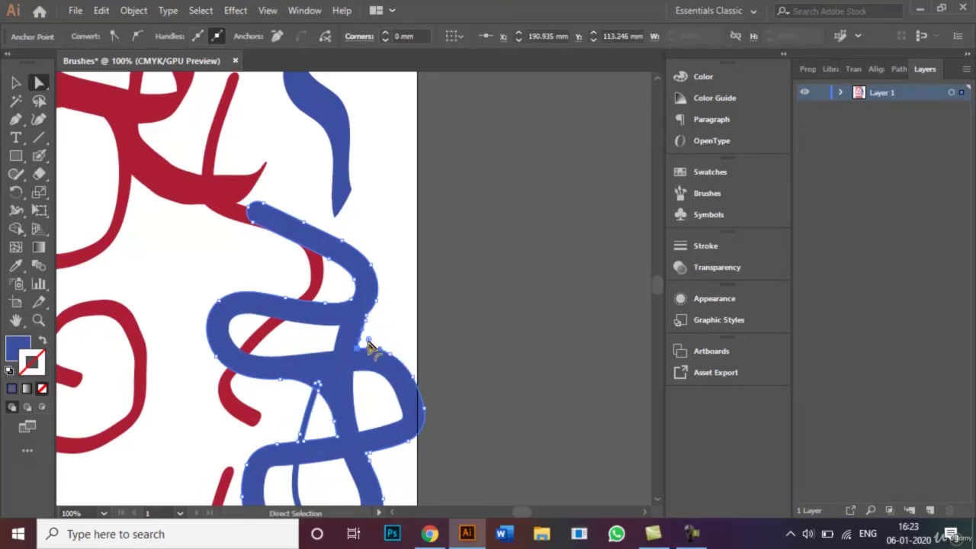
pyautogui.moveTo(372, 343); pyautogui.dragTo(399, 327)
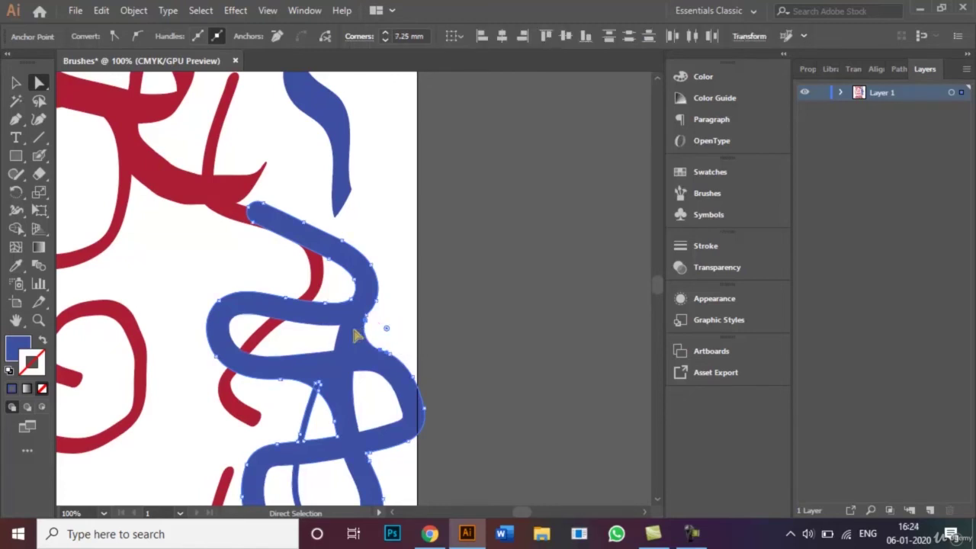
pyautogui.moveTo(333, 334); pyautogui.dragTo(306, 355)
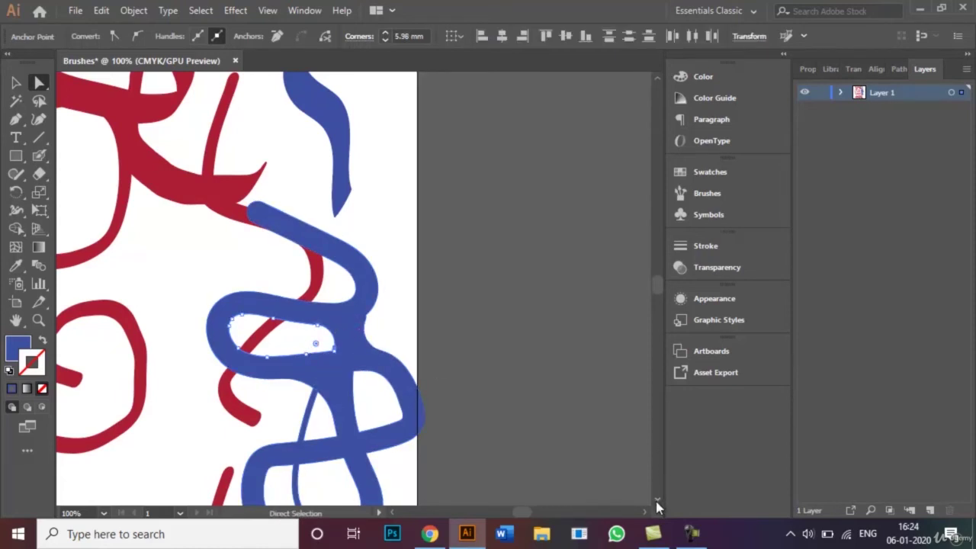
# Round the upper corner of the narrow hole in the blue shape's middle loop to about 2.4 mm and deselect the artwork.
pyautogui.scroll(-5, 656, 501)
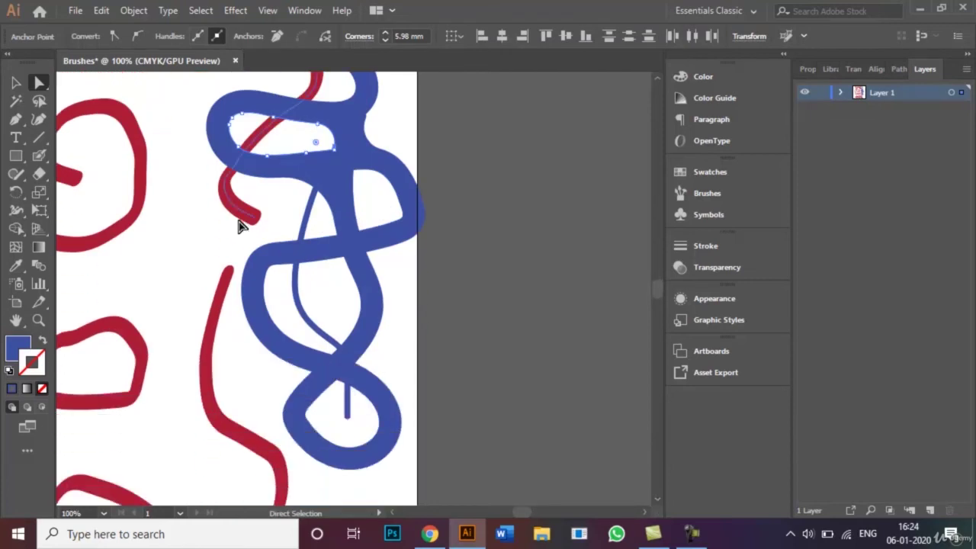
pyautogui.click(257, 255)
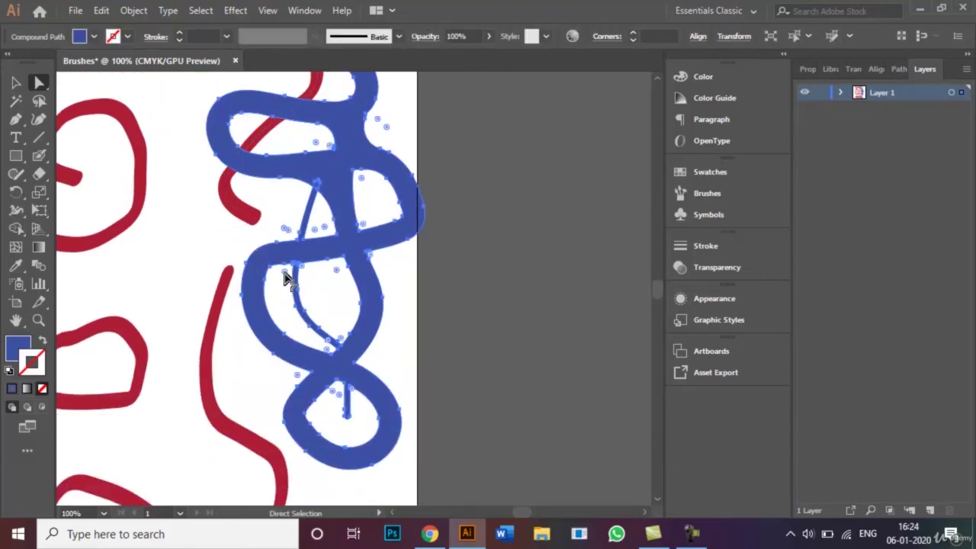
pyautogui.moveTo(286, 278); pyautogui.dragTo(276, 300)
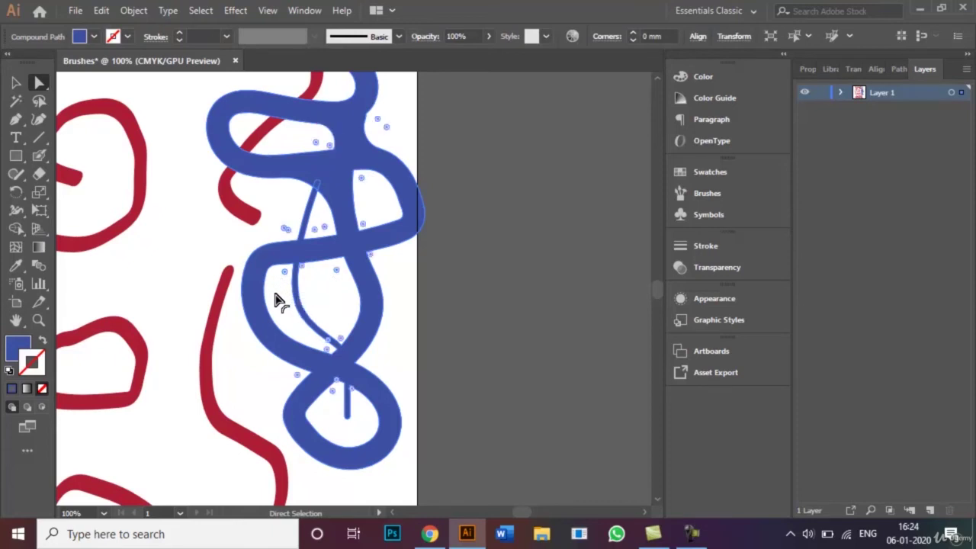
pyautogui.click(294, 269)
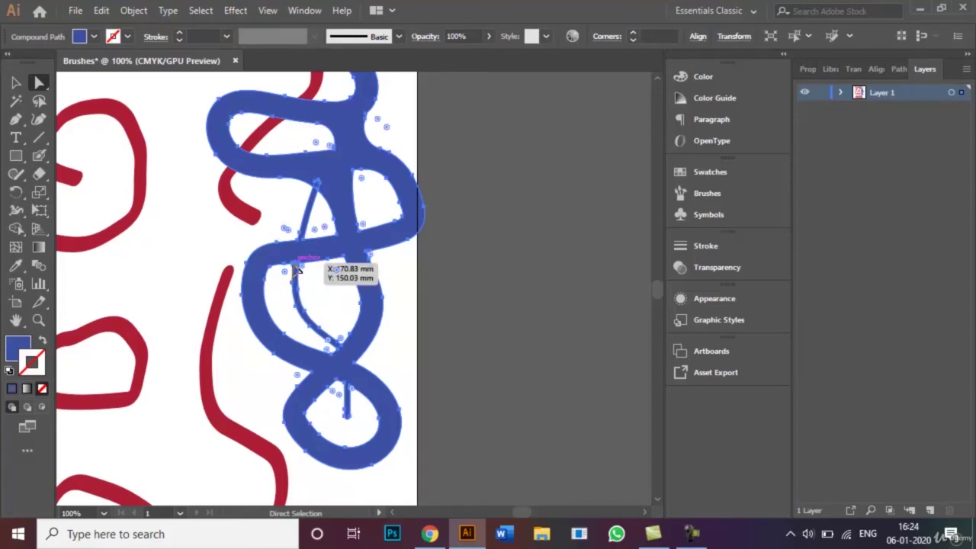
pyautogui.click(294, 266)
pyautogui.moveTo(285, 273); pyautogui.dragTo(273, 289)
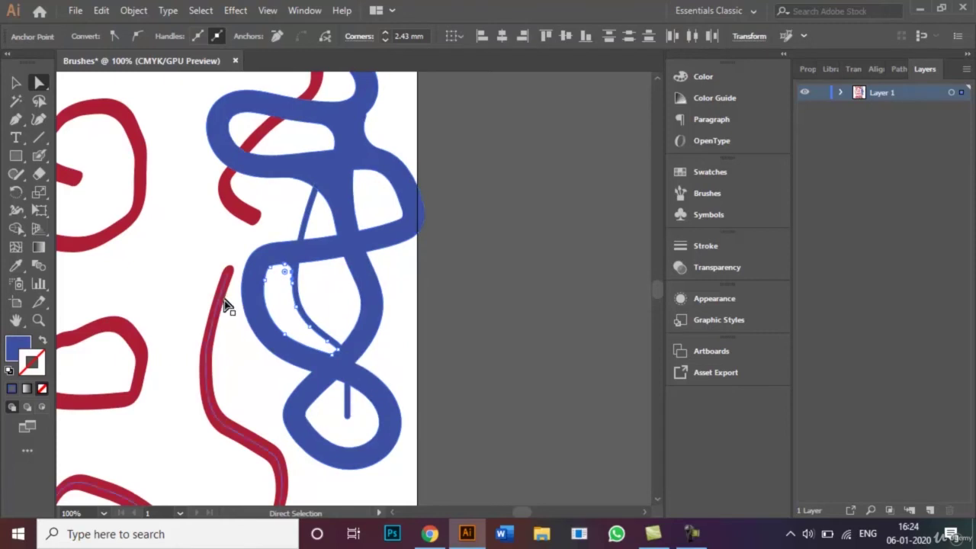
pyautogui.click(16, 82)
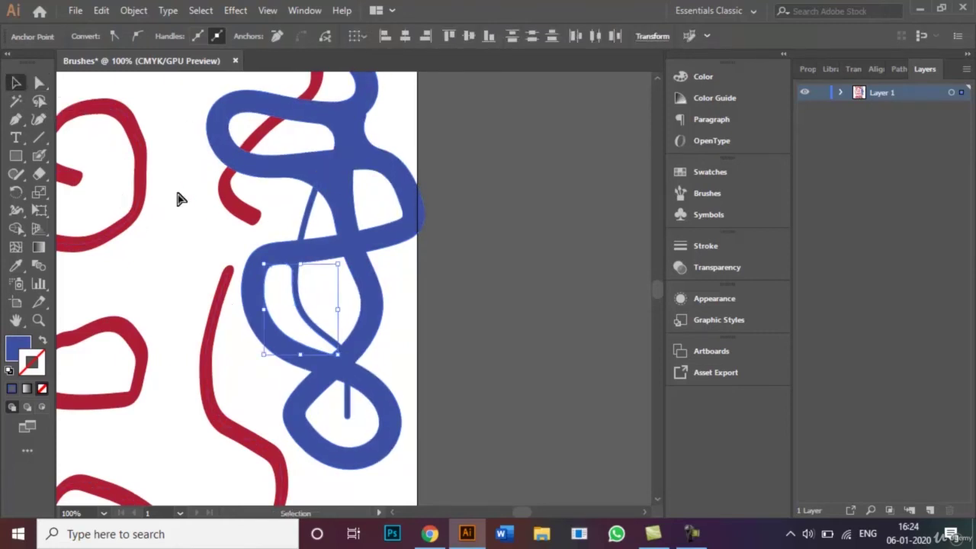
pyautogui.click(177, 193)
pyautogui.hotkey('ctrl', '0')
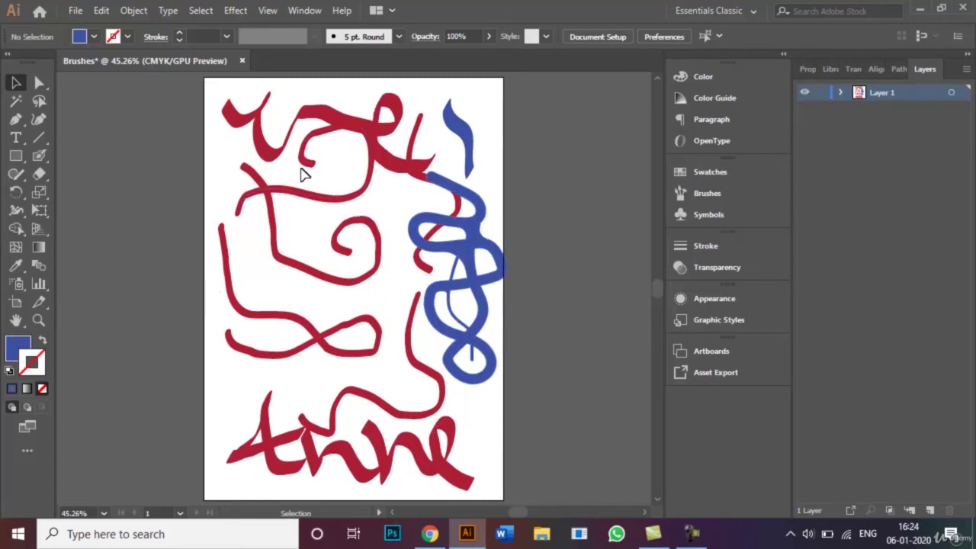
pyautogui.moveTo(214, 153); pyautogui.dragTo(200, 203)
# Review the Save As settings for Brushes.ai in Adobe Illustrator format and leave without saving.
pyautogui.click(74, 12)
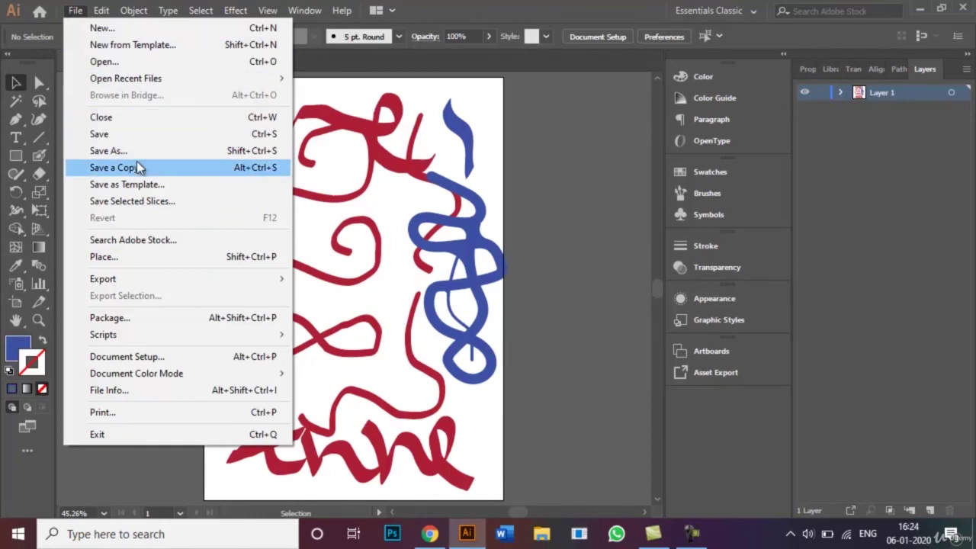
pyautogui.click(163, 153)
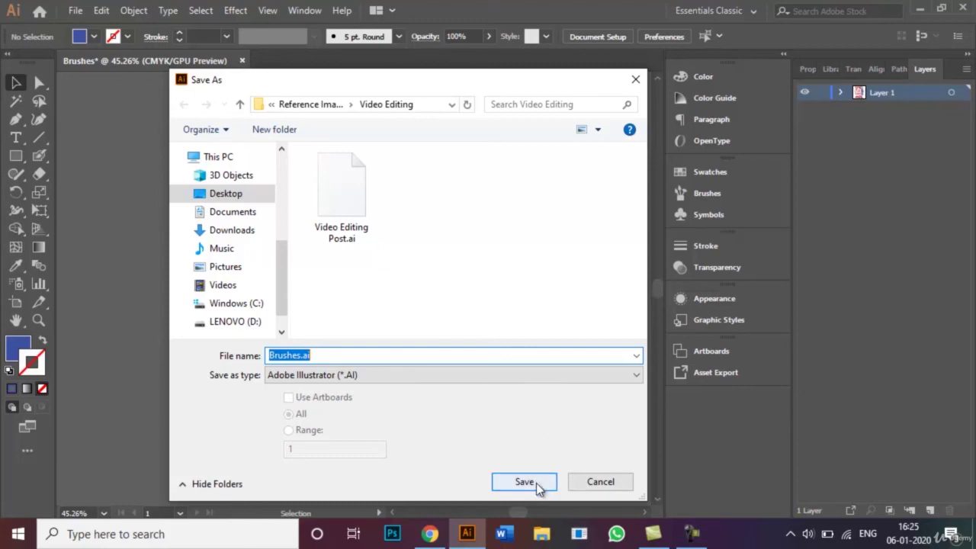
pyautogui.click(600, 482)
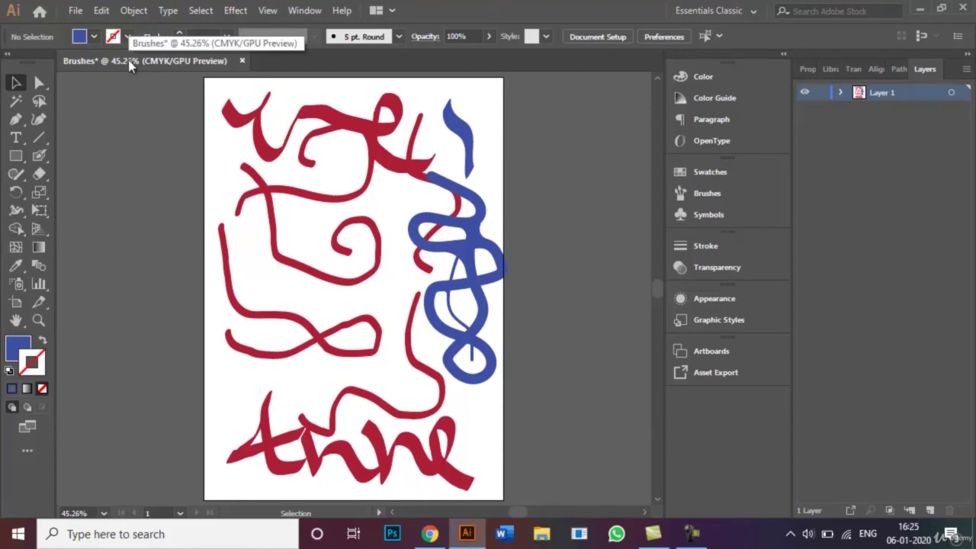
# Review the Export As settings for Brushes.jpg in JPEG format and leave without exporting.
pyautogui.click(75, 10)
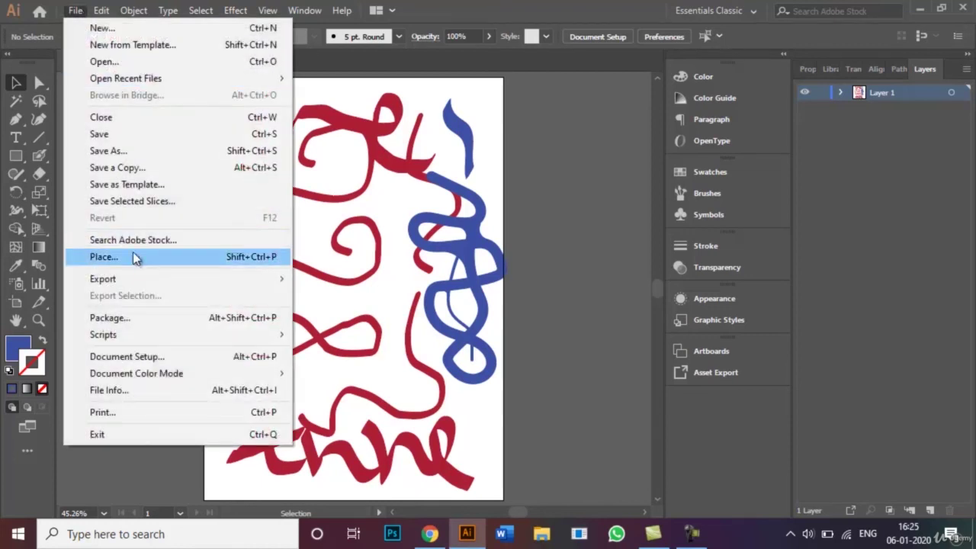
pyautogui.moveTo(142, 279)
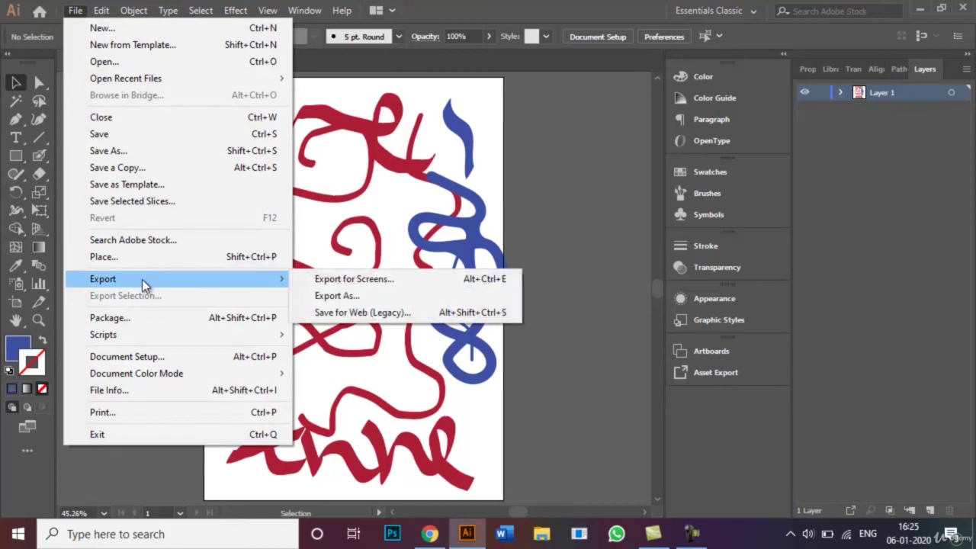
pyautogui.click(329, 298)
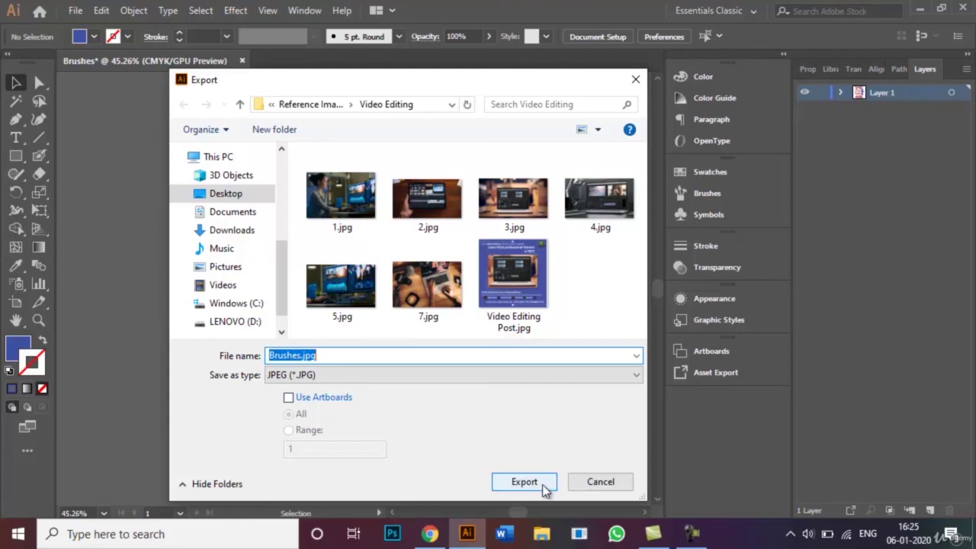
pyautogui.click(615, 486)
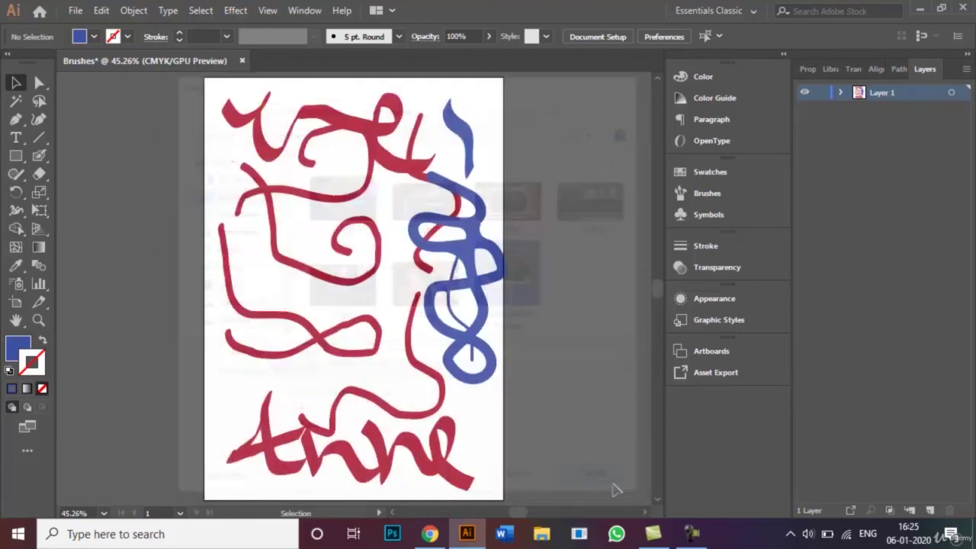